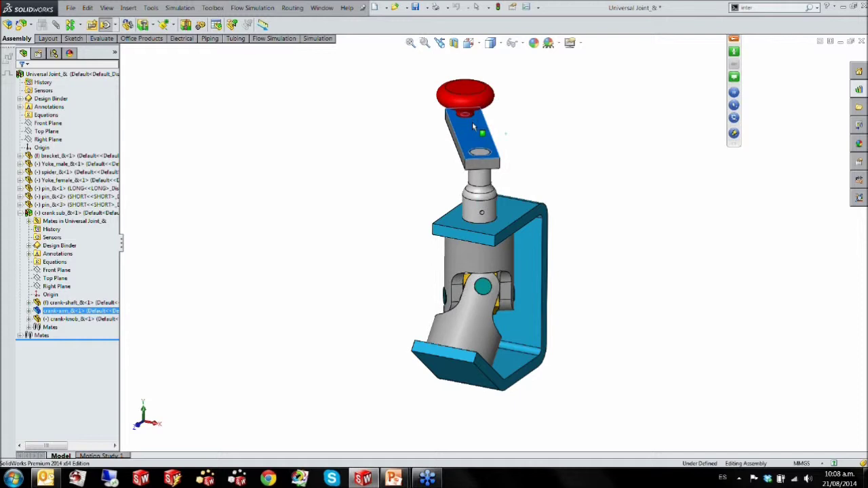
Step: Rotate the crank arm slightly by hand and open Motion Study 1 of the universal joint assembly
drag(472, 122, 458, 128)
click(368, 198)
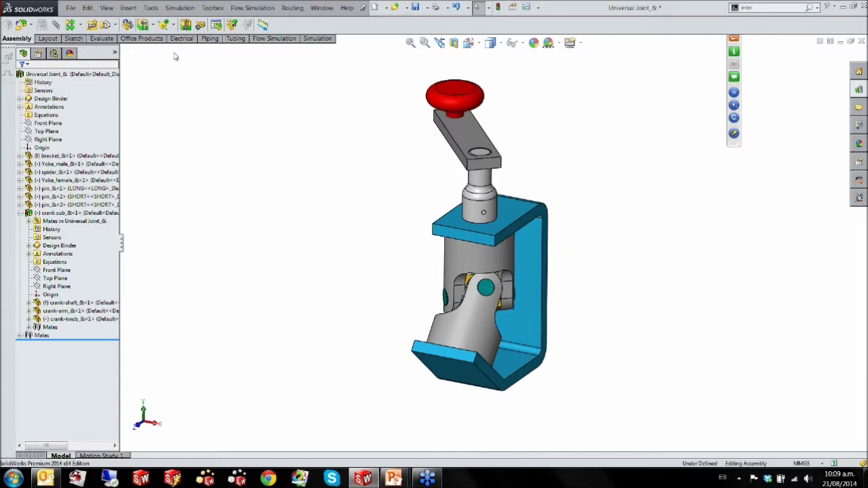
click(128, 9)
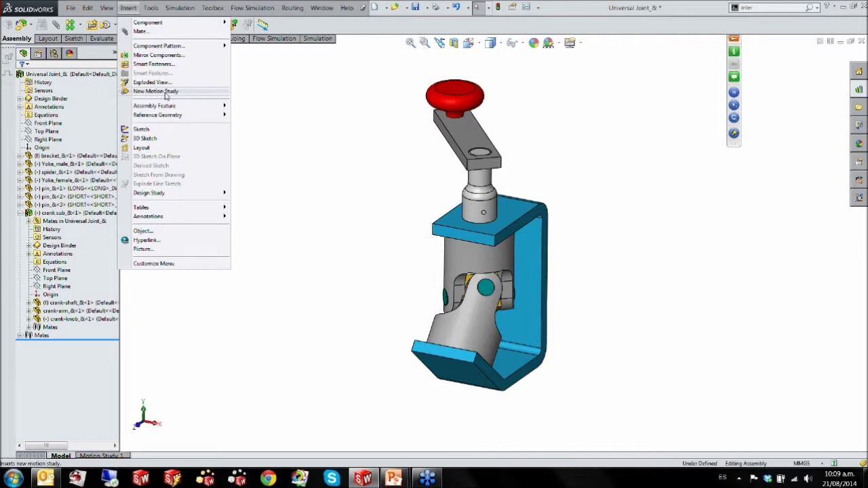
click(87, 454)
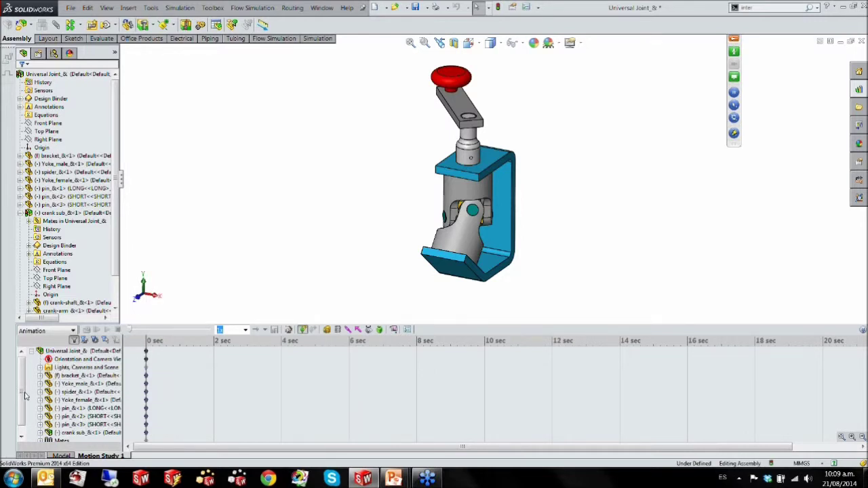
Step: Change the view key option of Orientation and Camera Views in the motion study tree
scroll(30, 393, down, 1)
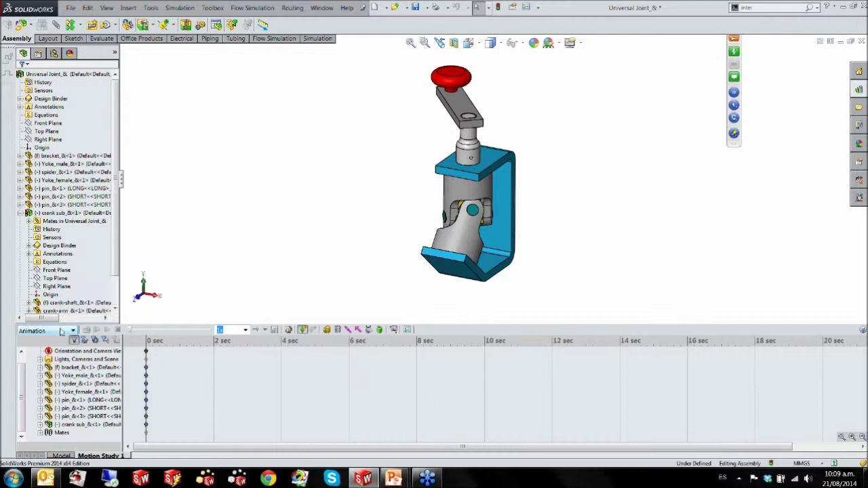
right_click(59, 353)
click(82, 354)
Step: Examine the component rows on the motion study timeline and the yoke joint around the spider up close
click(180, 359)
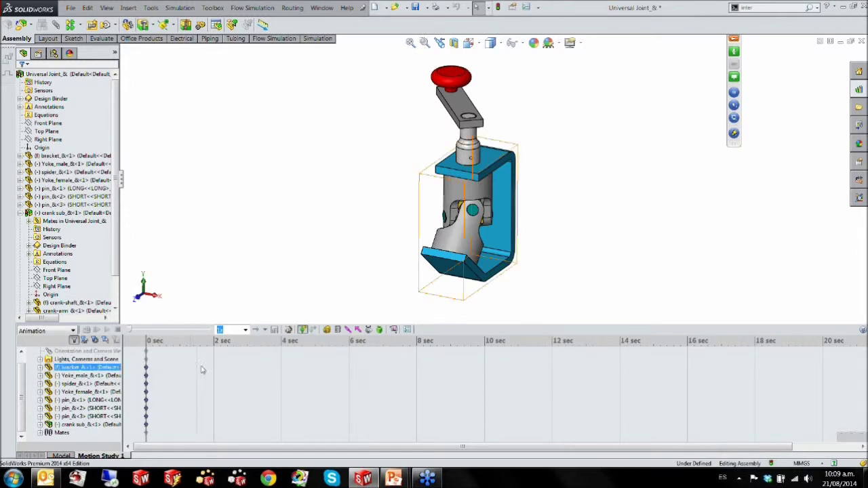
click(206, 393)
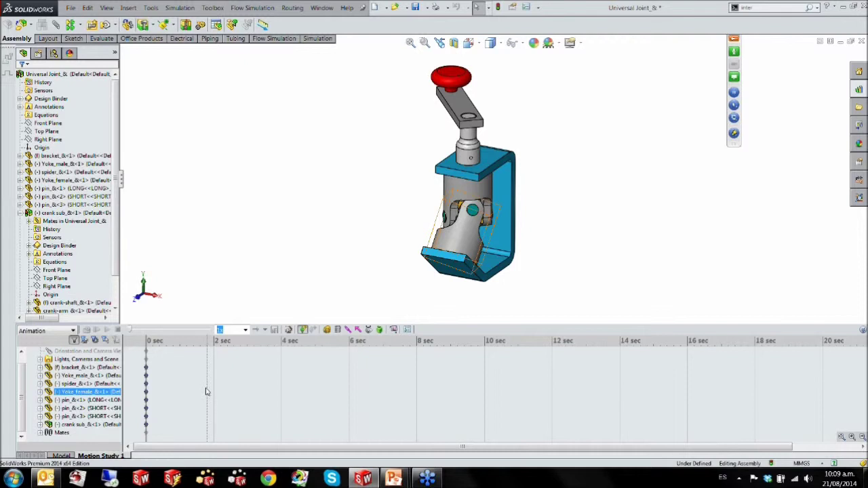
key(Up)
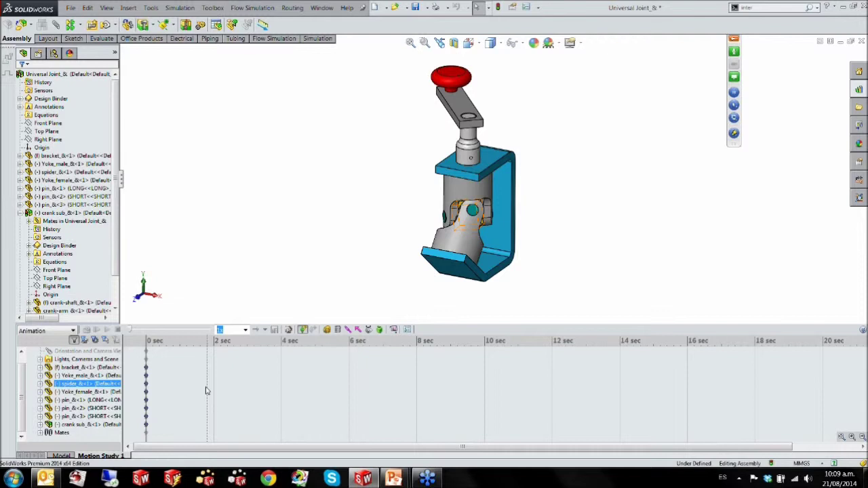
key(Down)
click(181, 376)
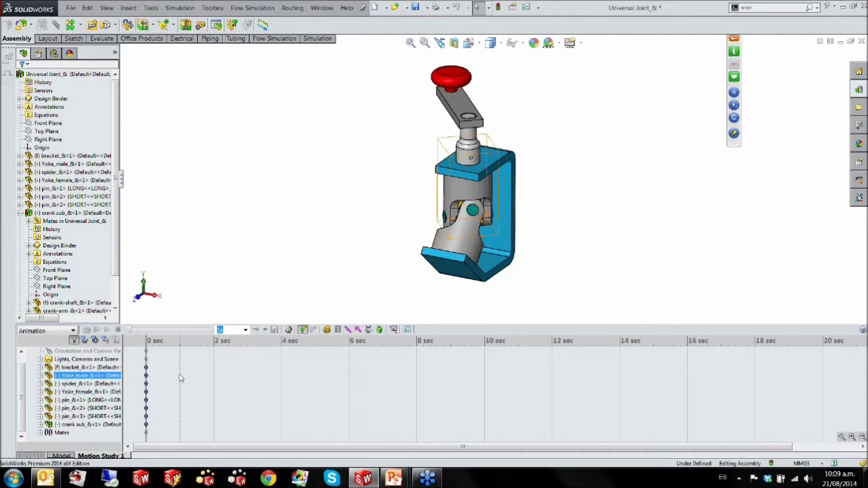
key(Home)
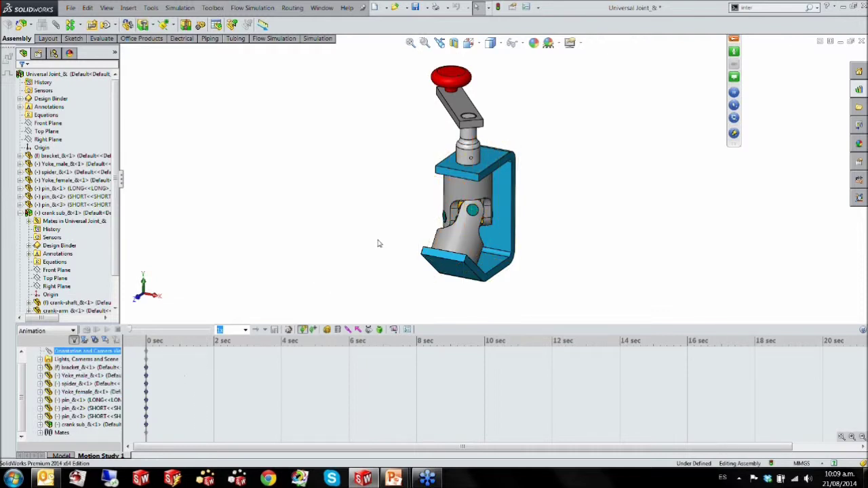
ctrl+middle_drag(377, 238, 346, 255)
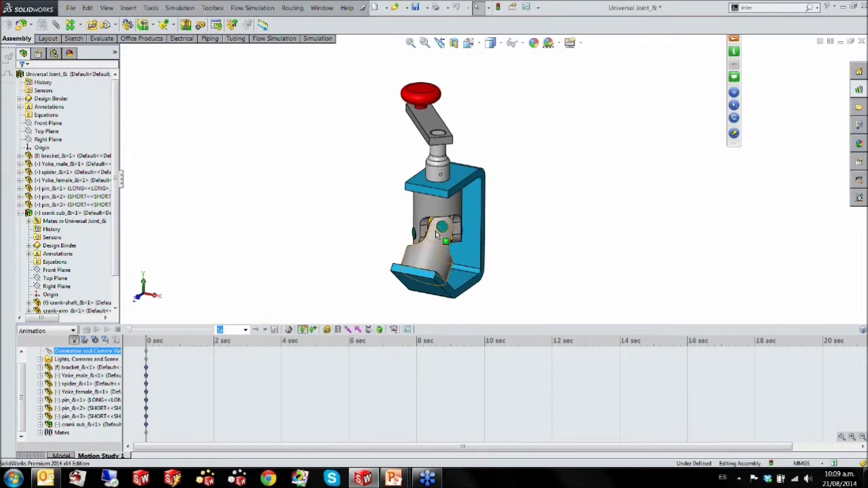
scroll(428, 245, down, 5)
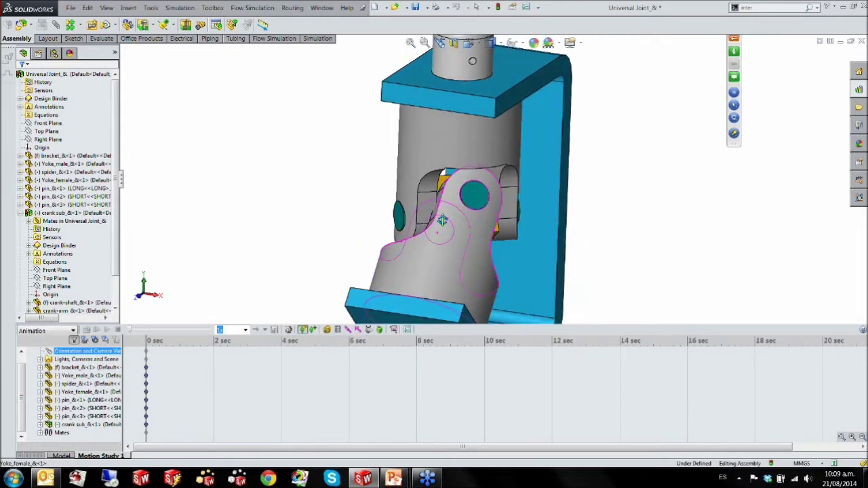
scroll(434, 224, down, 3)
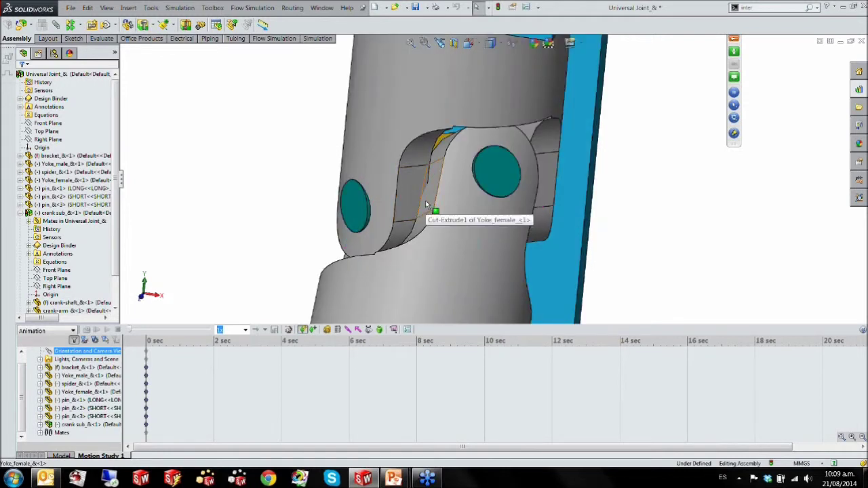
middle_drag(434, 197, 587, 173)
Step: Modify the bracket's Distance1 mate with the crank subassembly to close the gap under the shaft collar, and update the animation's start position
key(ctrl+1)
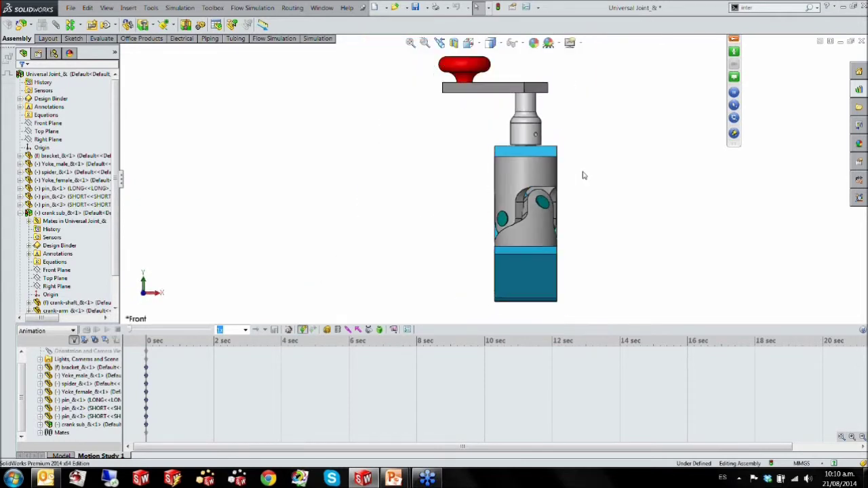
scroll(545, 139, down, 5)
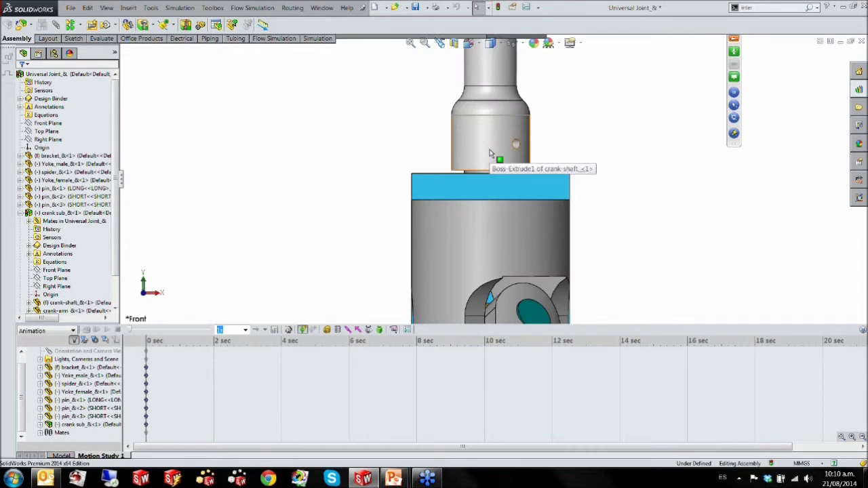
click(463, 176)
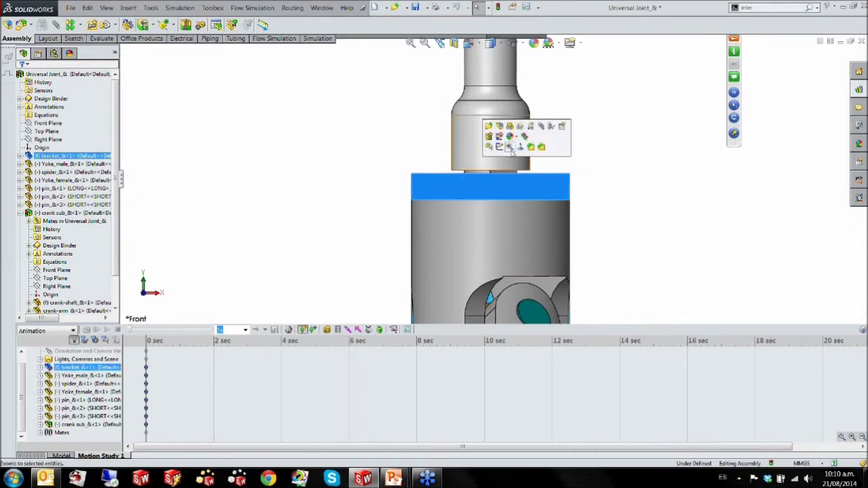
click(551, 128)
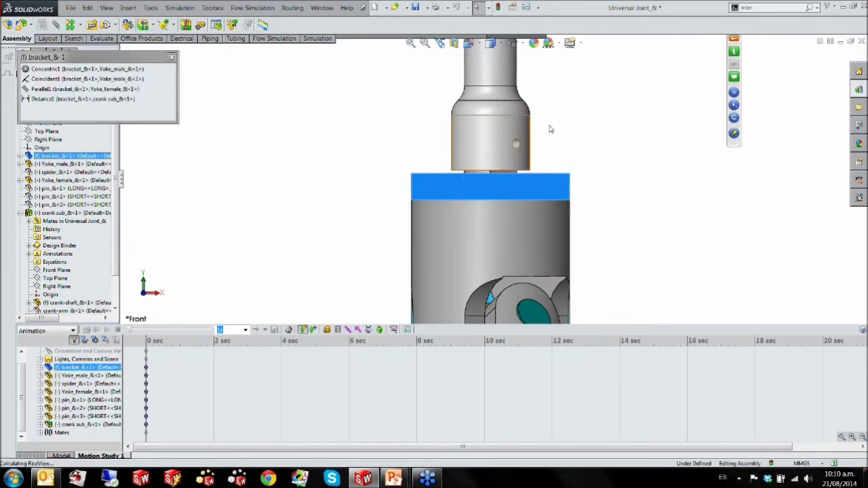
click(126, 99)
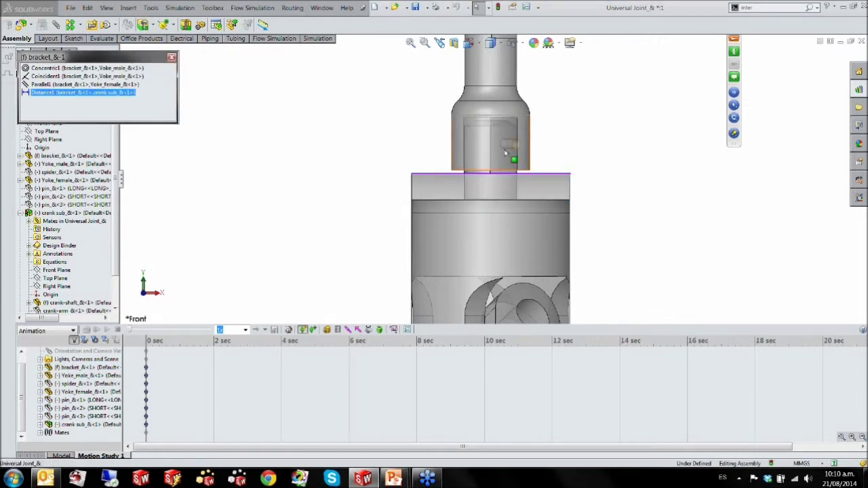
right_click(133, 96)
click(171, 120)
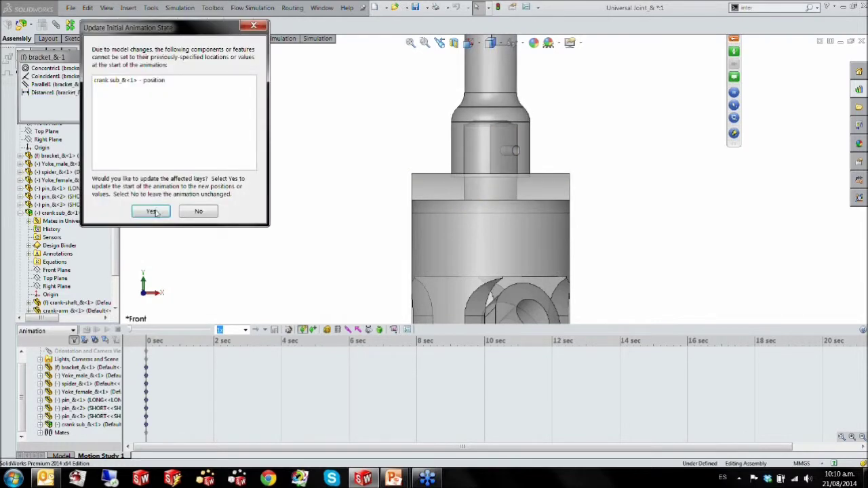
click(152, 211)
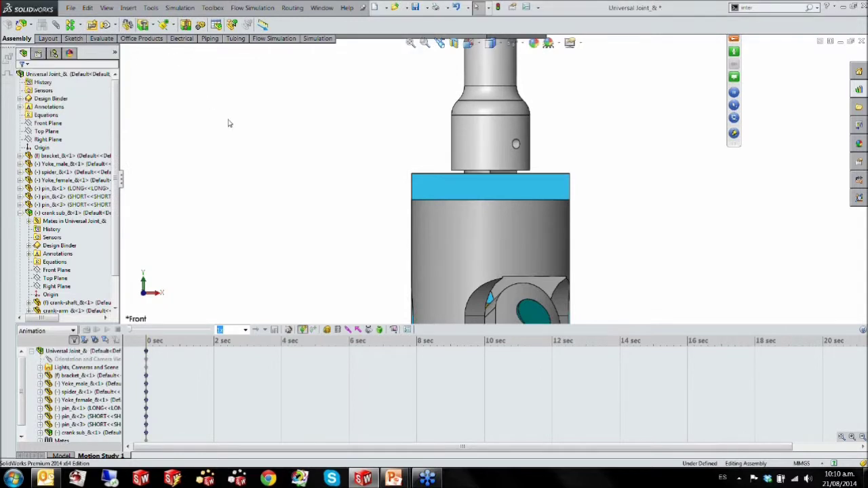
click(151, 212)
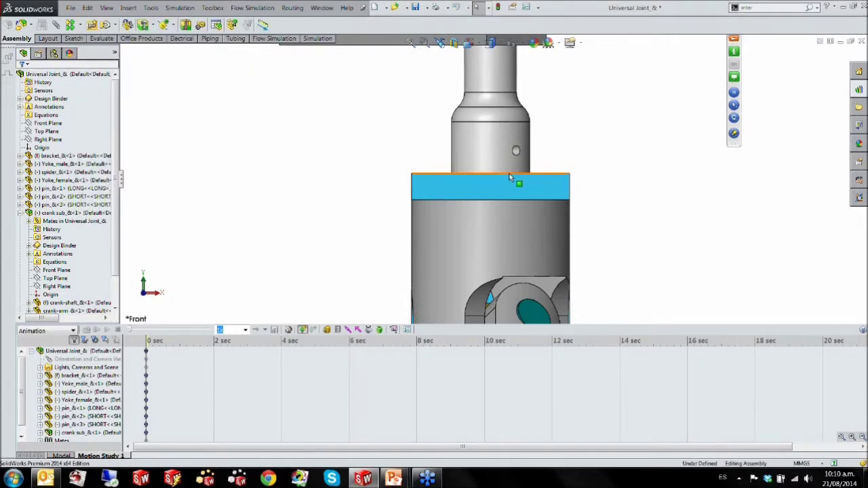
middle_drag(497, 180, 521, 210)
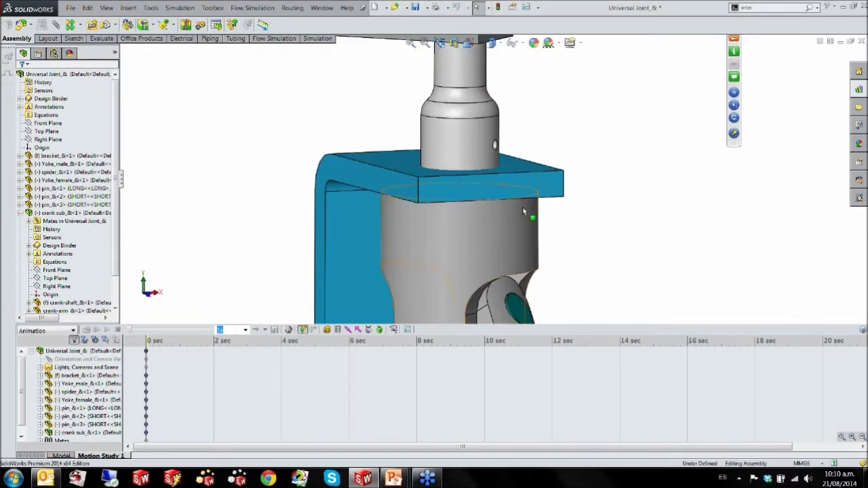
scroll(520, 210, up, 2)
scroll(520, 211, up, 3)
scroll(475, 190, down, 3)
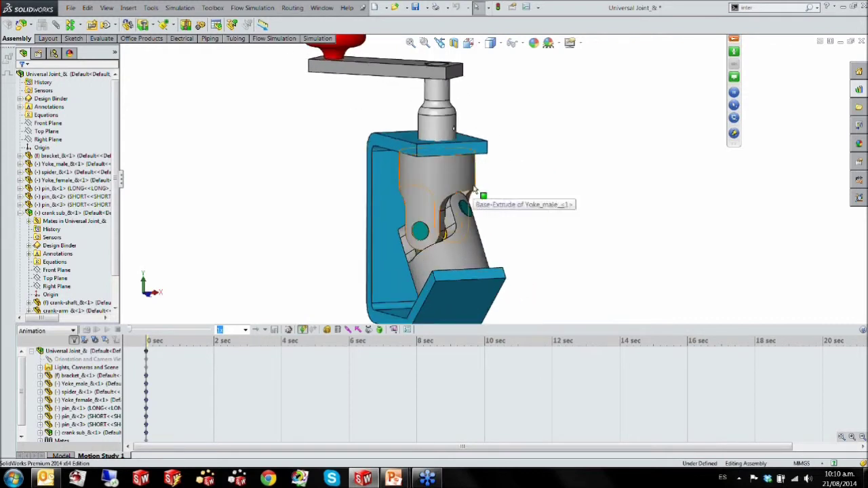
scroll(475, 190, up, 2)
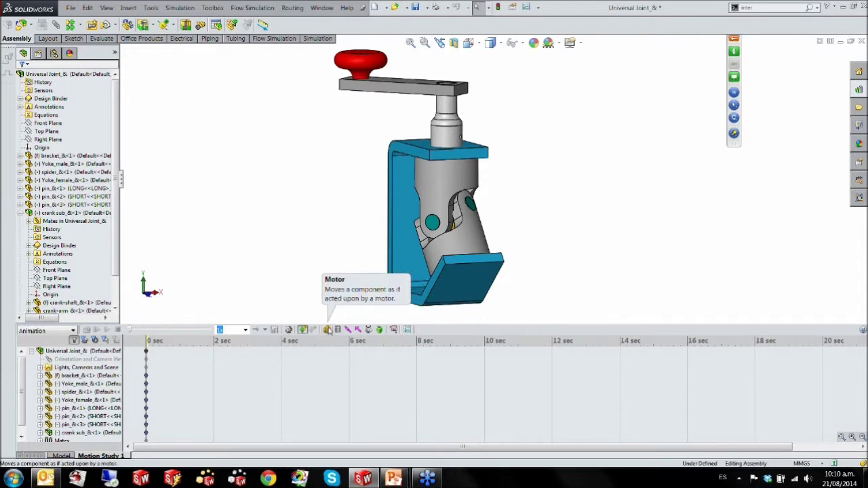
click(359, 330)
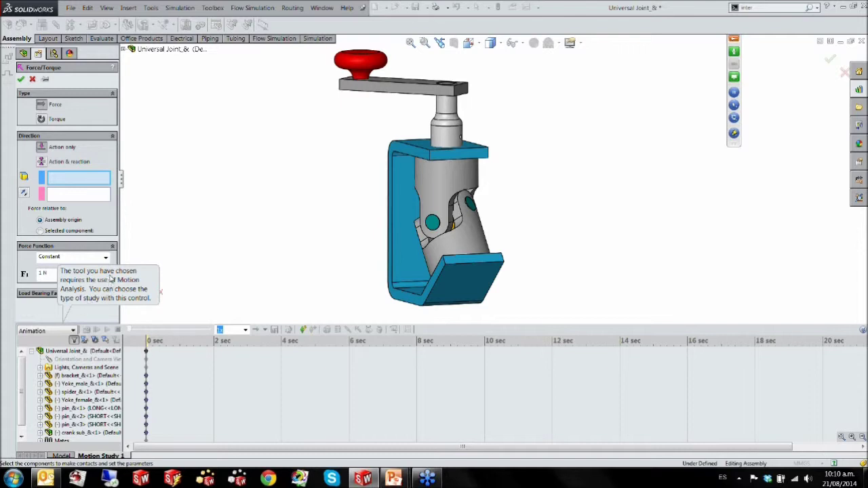
click(32, 79)
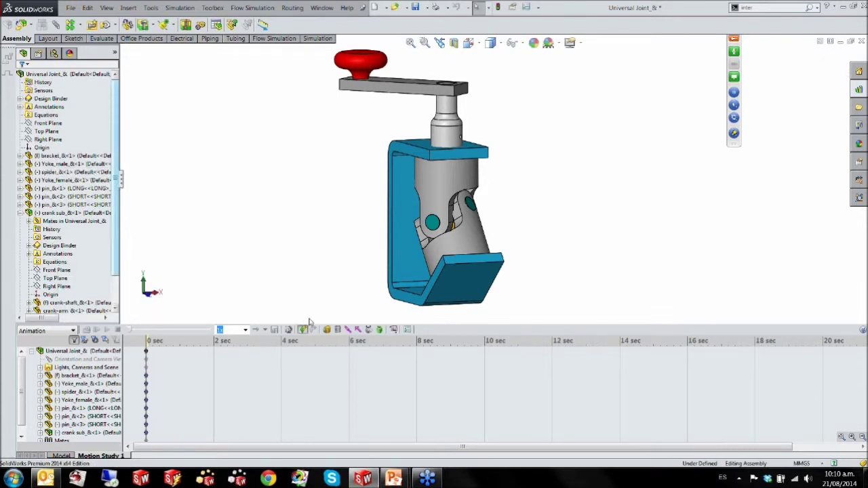
Step: Add a rotary motor on the lower cylindrical face of the crank shaft with a constant speed of 40 RPM
click(326, 330)
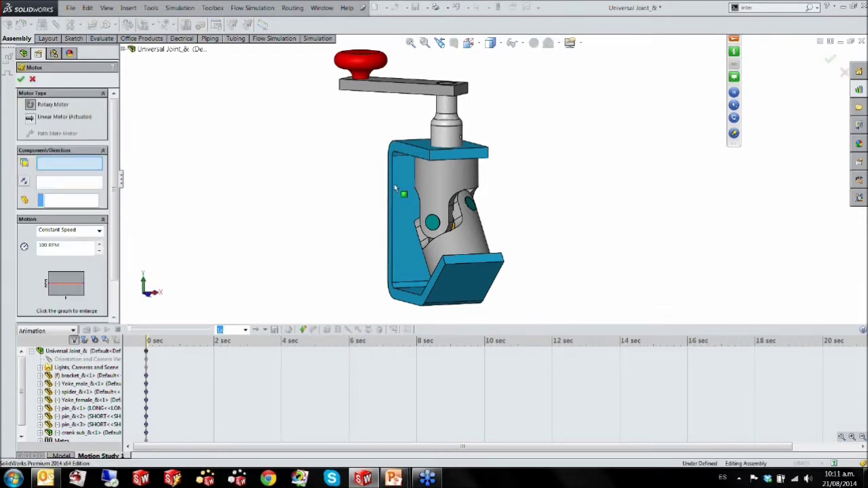
click(450, 140)
middle_drag(473, 125, 444, 136)
scroll(440, 163, down, 3)
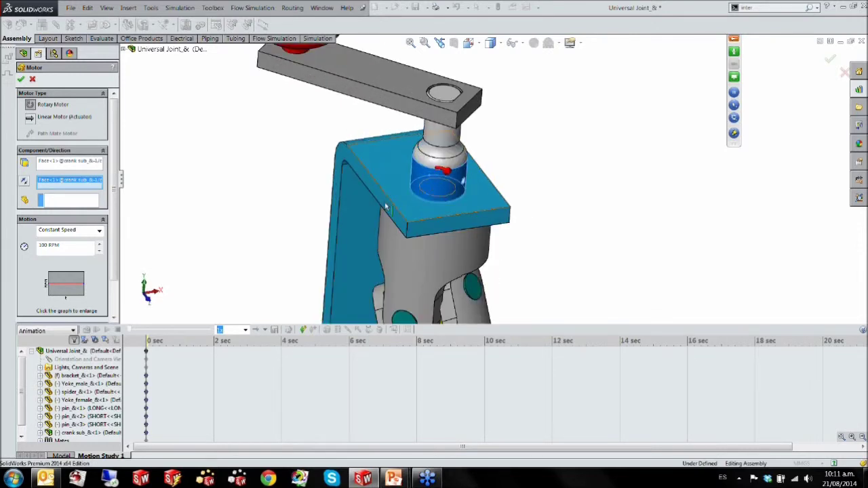
click(54, 245)
text(40)
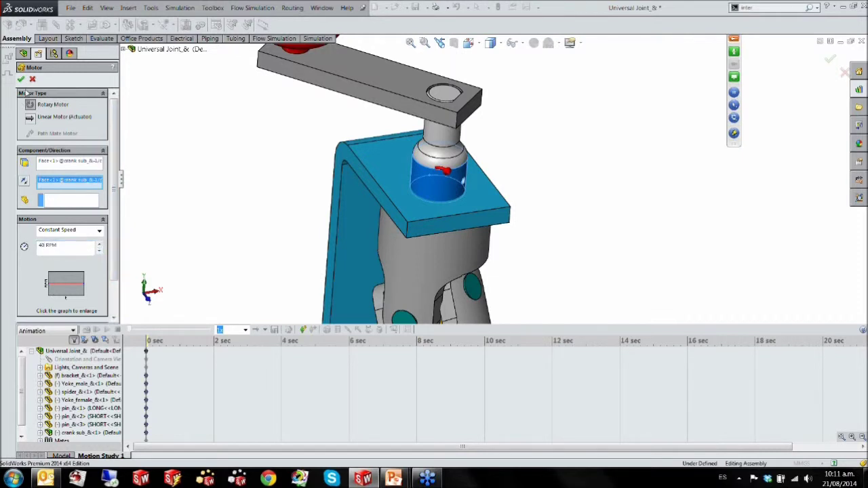
click(21, 79)
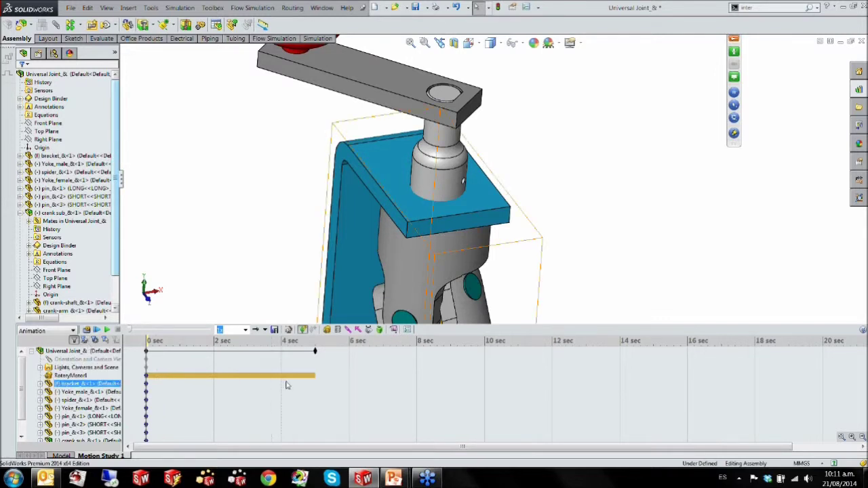
Step: Set the motion study's animation to 50 frames per second, calculate it and play the motion
click(351, 354)
click(408, 329)
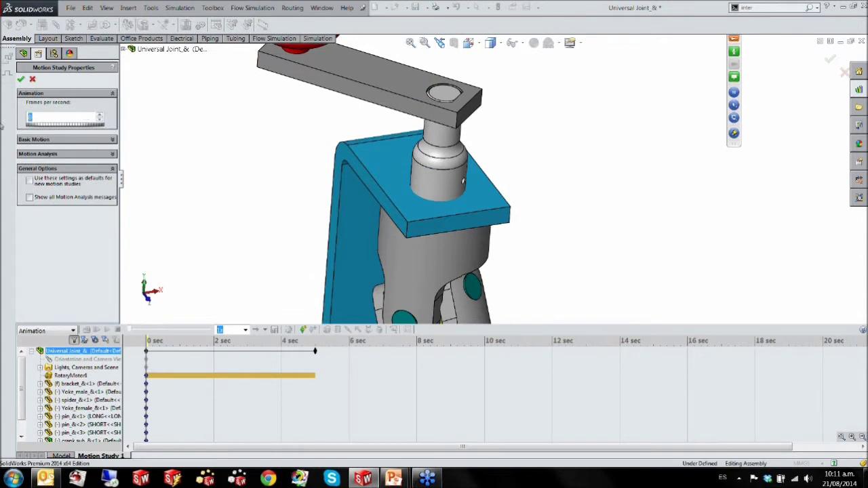
text(50)
click(21, 80)
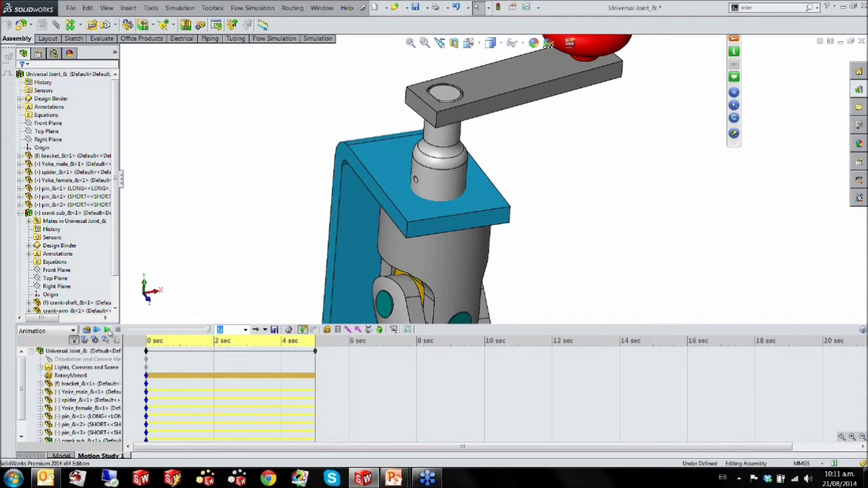
click(107, 330)
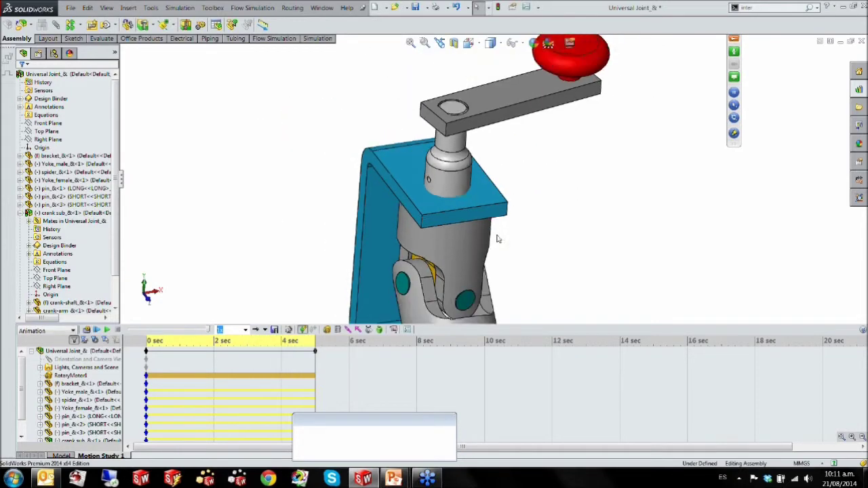
Step: Open the Sorter assembly from the recent documents
click(472, 353)
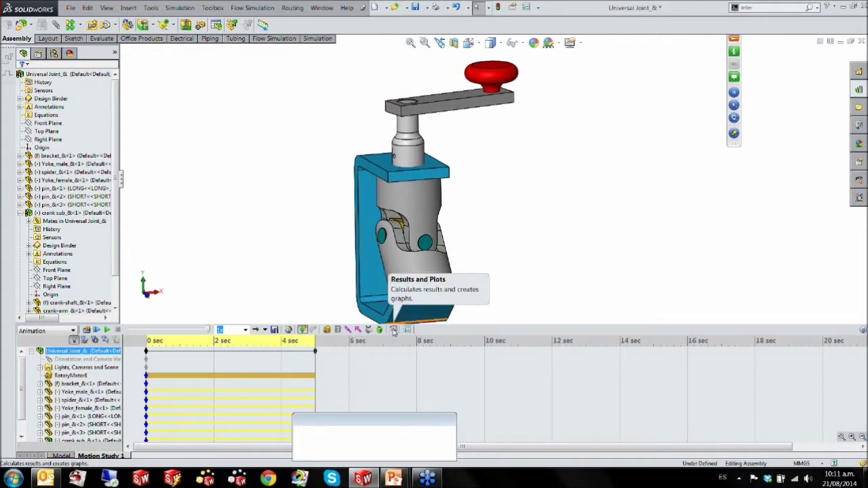
click(294, 298)
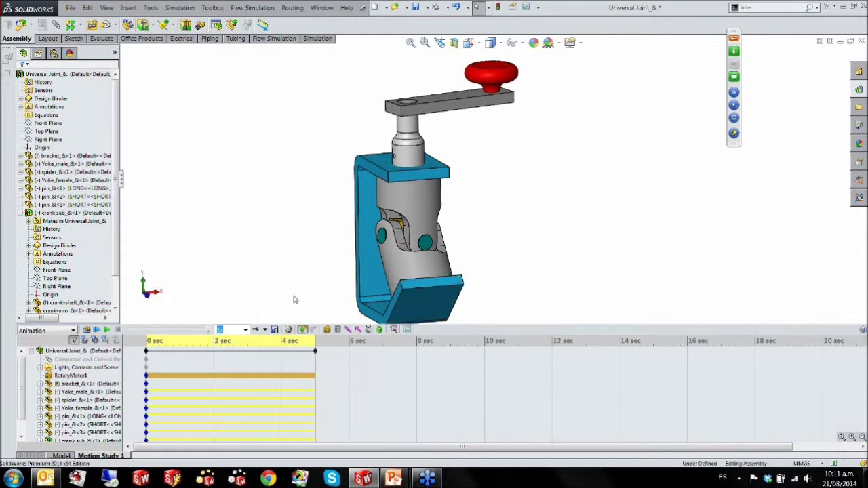
key(r)
click(534, 177)
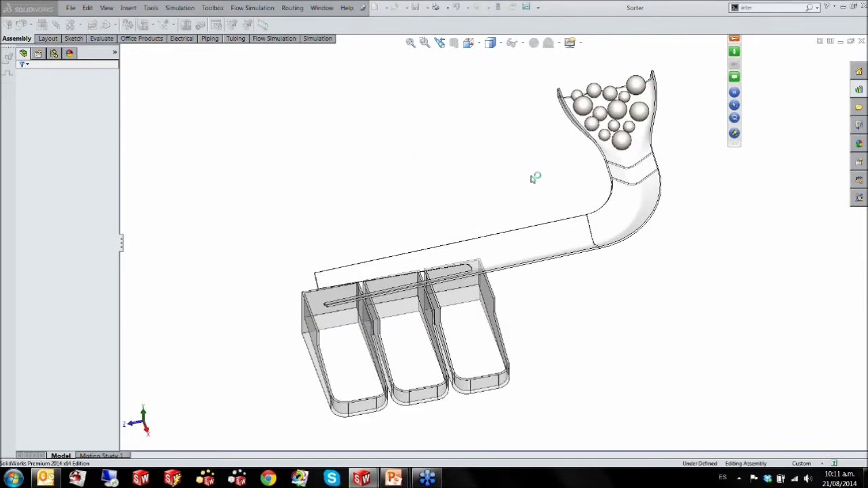
Step: Open Motion Study 1 of the Sorter, change the study type to Basic Motion and add gravity along the Y axis
middle_drag(554, 163, 533, 296)
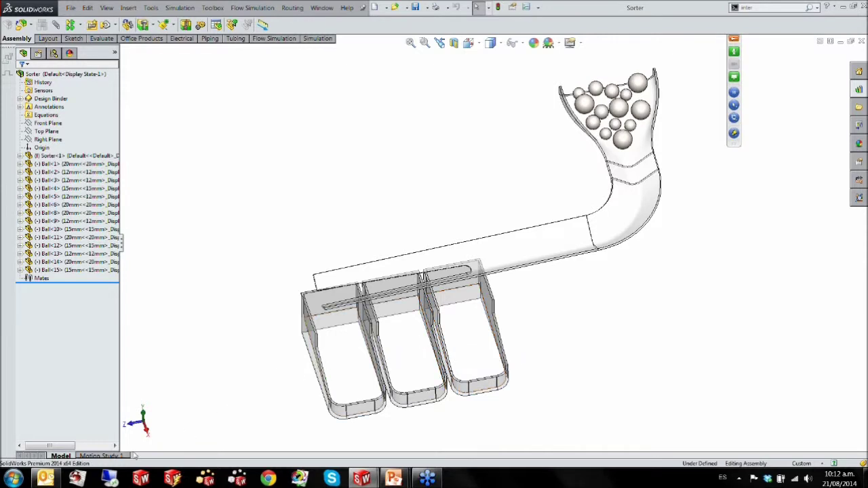
click(100, 456)
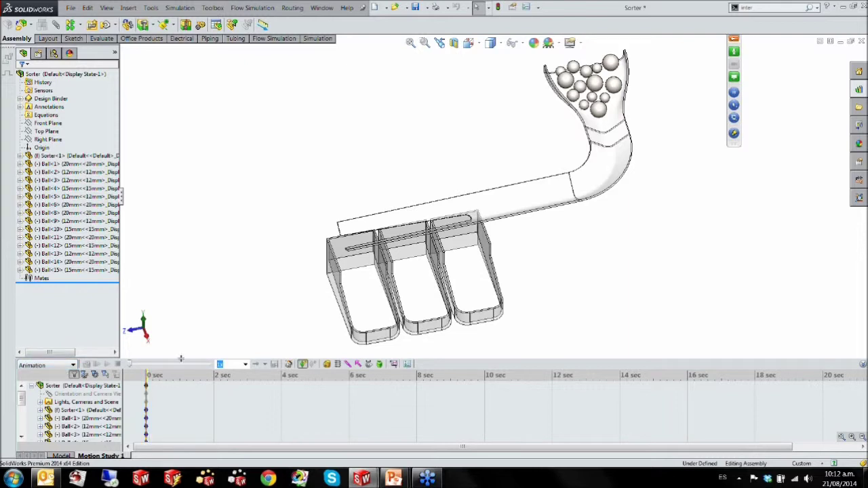
click(379, 364)
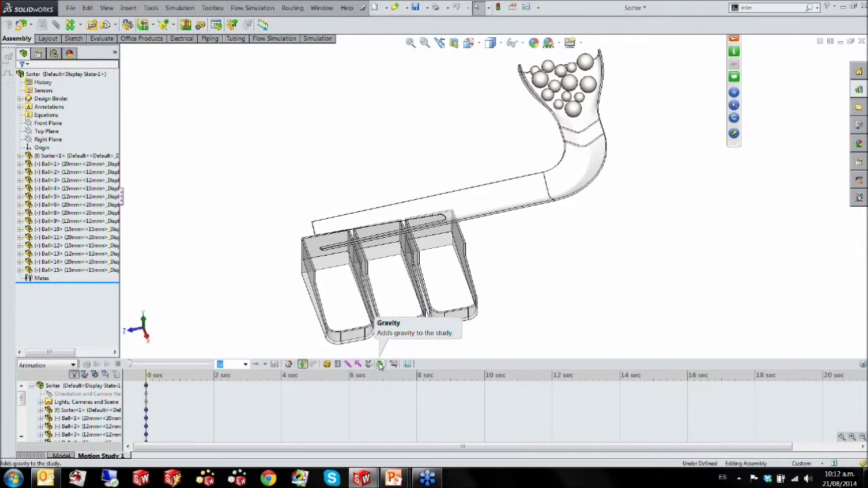
click(379, 364)
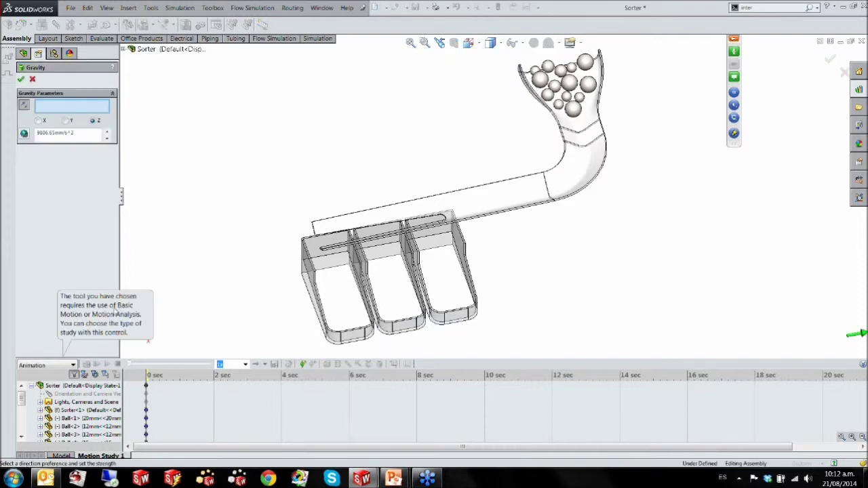
click(63, 366)
click(55, 384)
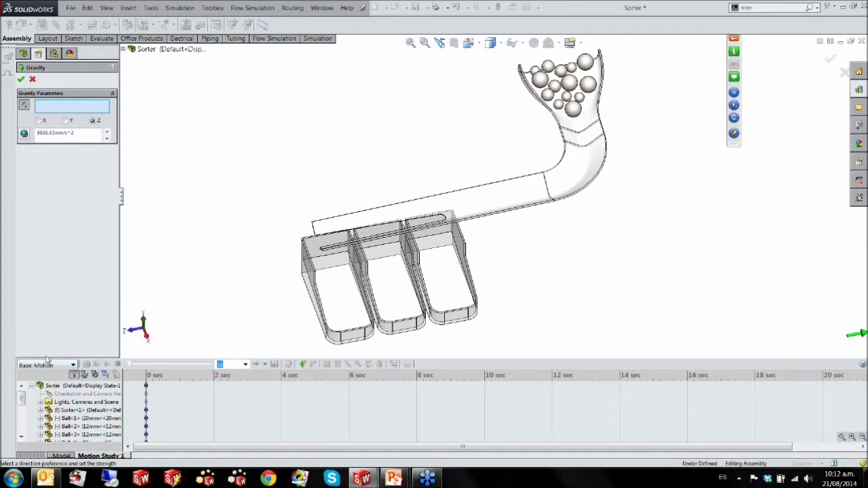
click(66, 122)
click(21, 78)
Step: Add a solid body contact covering the sorter chute, the bins and all the balls
middle_drag(266, 181, 398, 182)
key(ctrl+1)
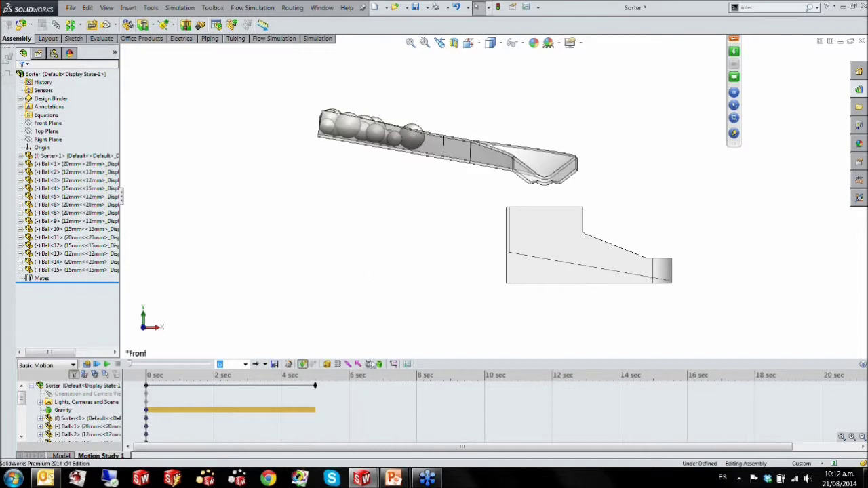
click(370, 365)
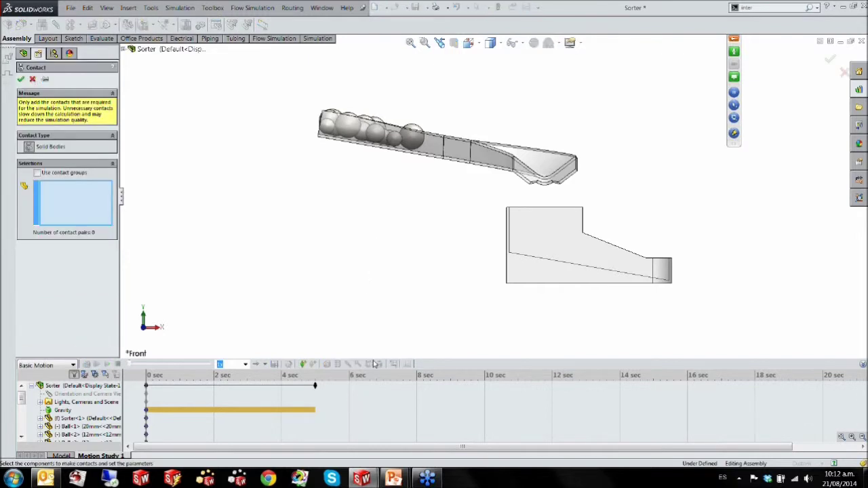
drag(283, 86, 701, 326)
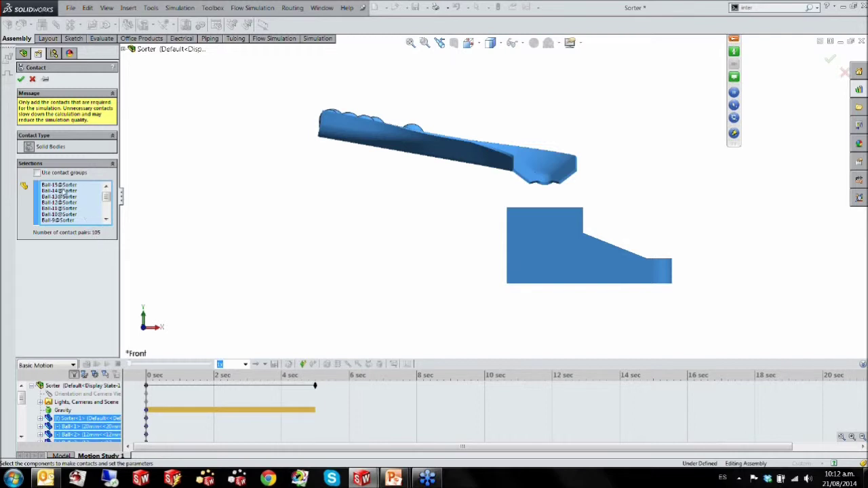
click(21, 79)
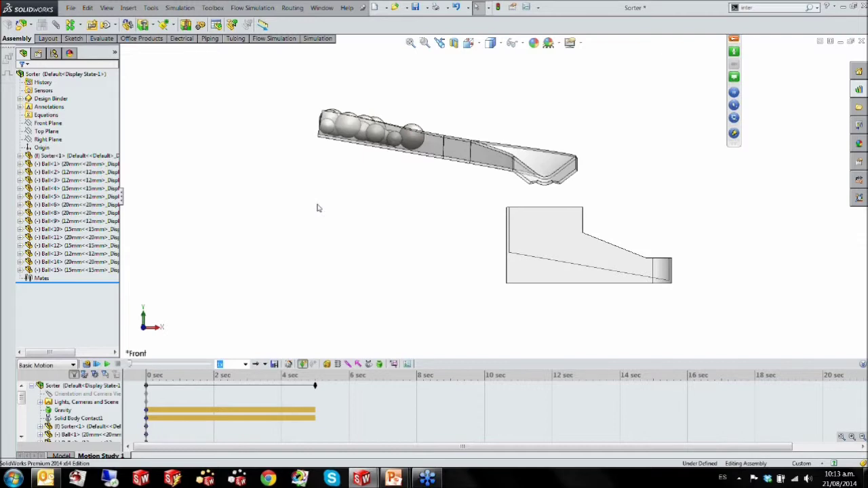
Step: Calculate the Basic Motion study and play back the balls rolling down the chute into the bins
middle_drag(454, 228, 449, 183)
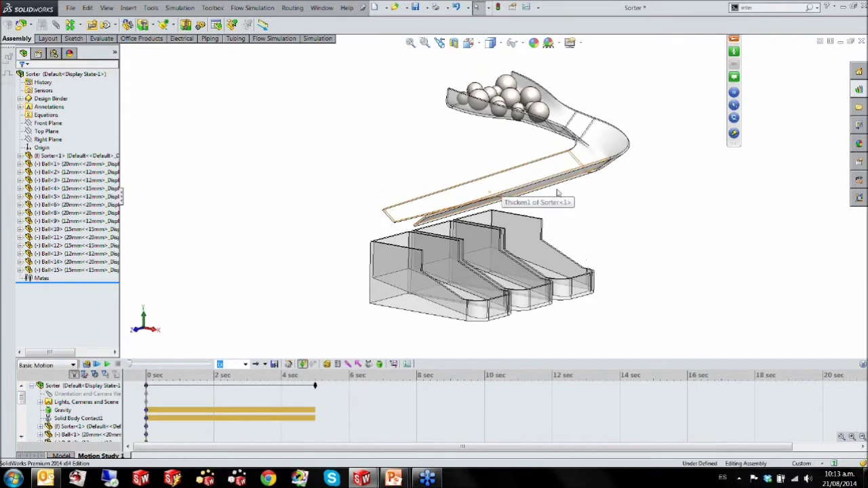
ctrl+middle_drag(544, 190, 493, 205)
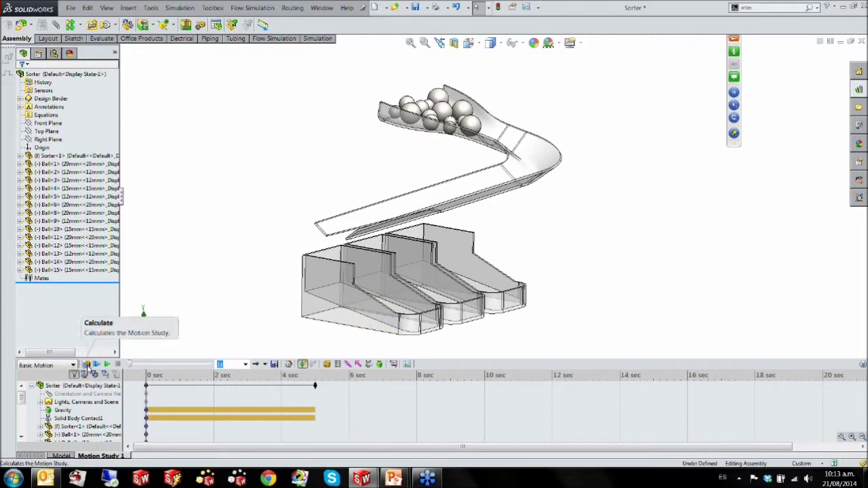
click(87, 365)
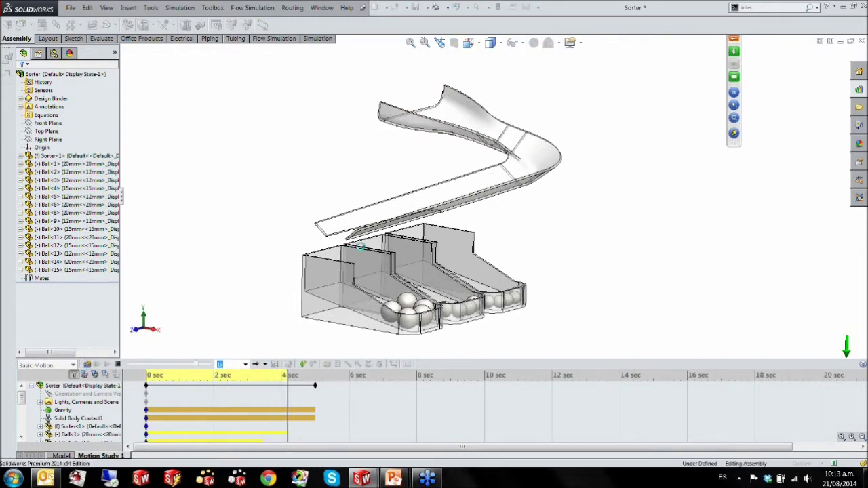
middle_drag(362, 251, 502, 241)
click(107, 365)
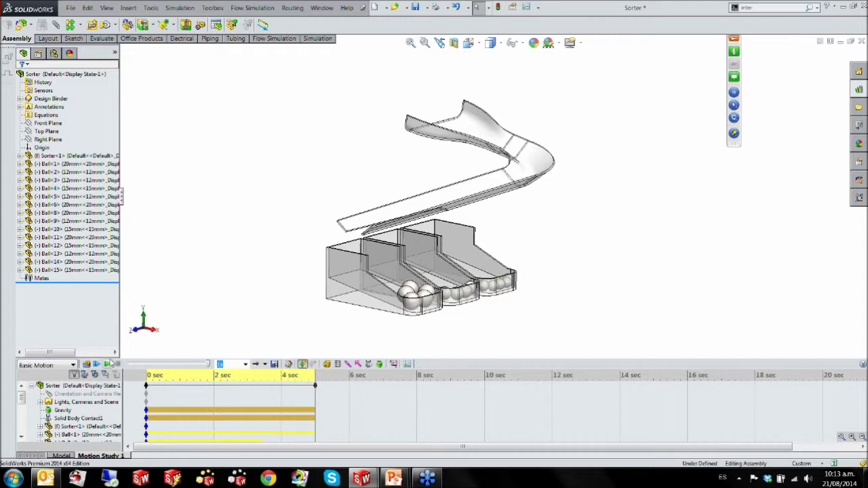
click(393, 367)
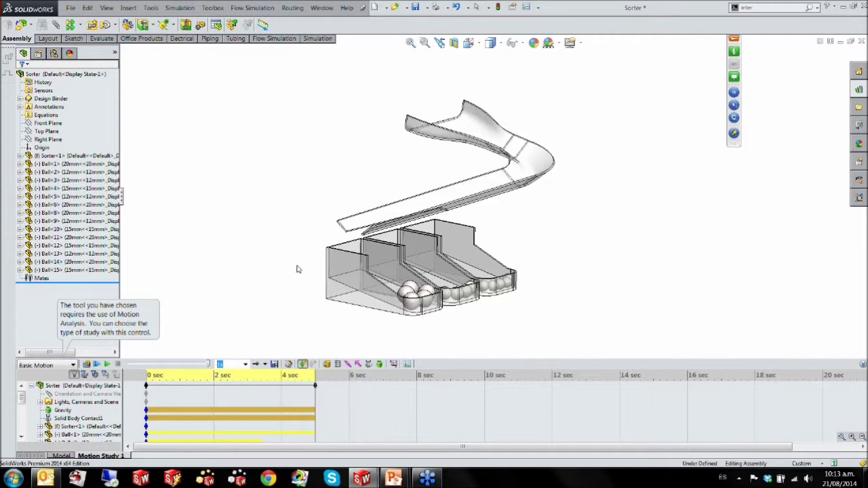
middle_drag(343, 248, 337, 250)
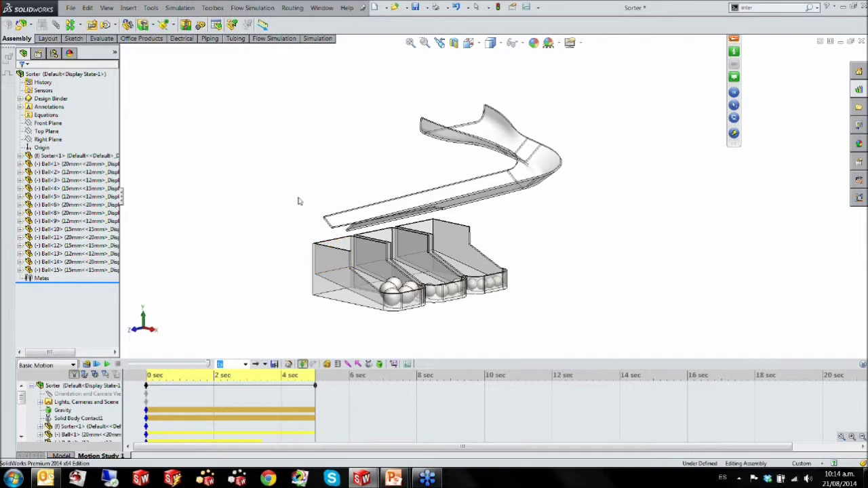
Step: Open the ContactGroupConveyor assembly from the recent documents and show its ContactGroups motion study with the conveyor in front view
key(r)
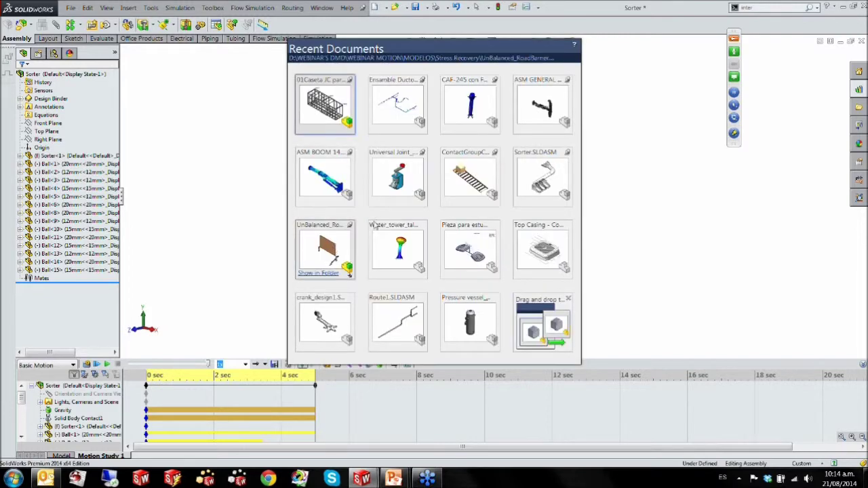
click(447, 184)
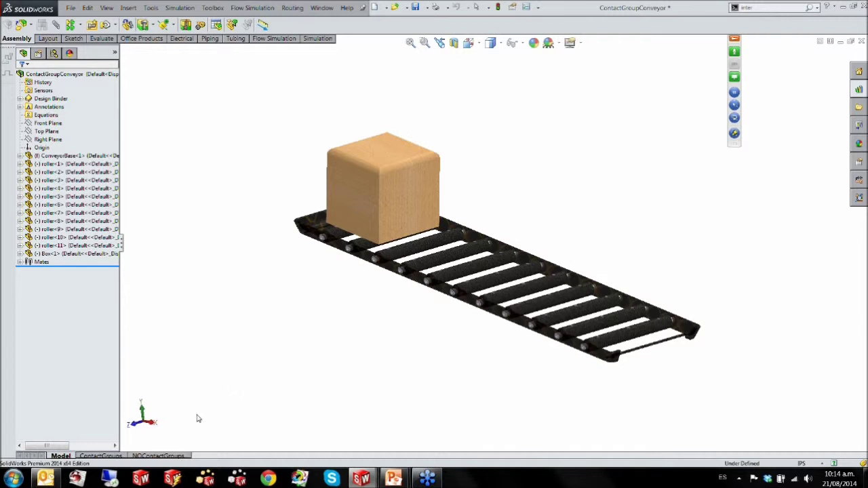
click(116, 456)
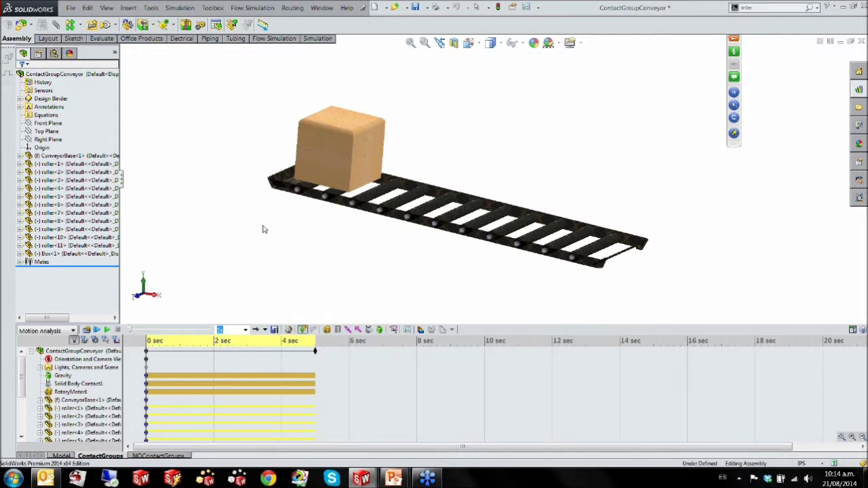
ctrl+middle_drag(264, 228, 236, 246)
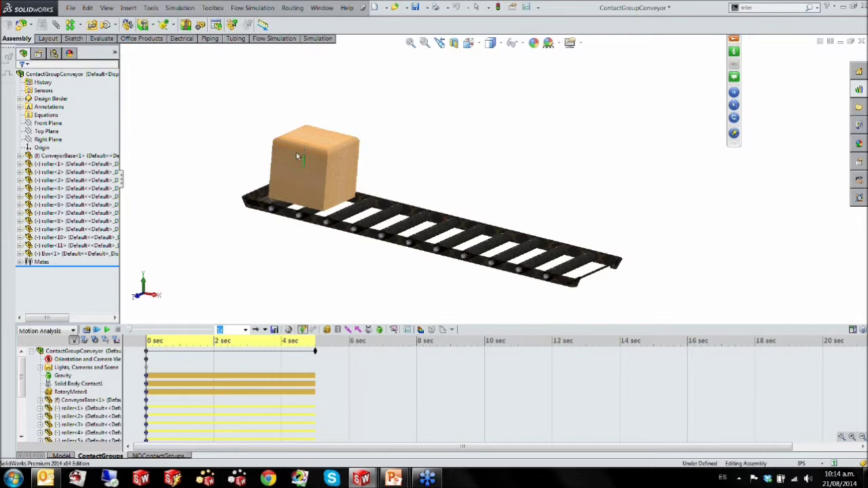
middle_drag(240, 251, 405, 191)
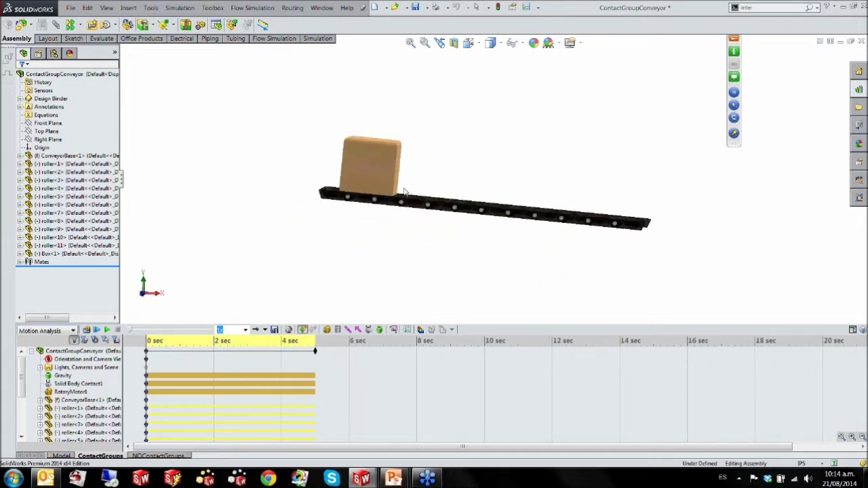
key(ctrl+1)
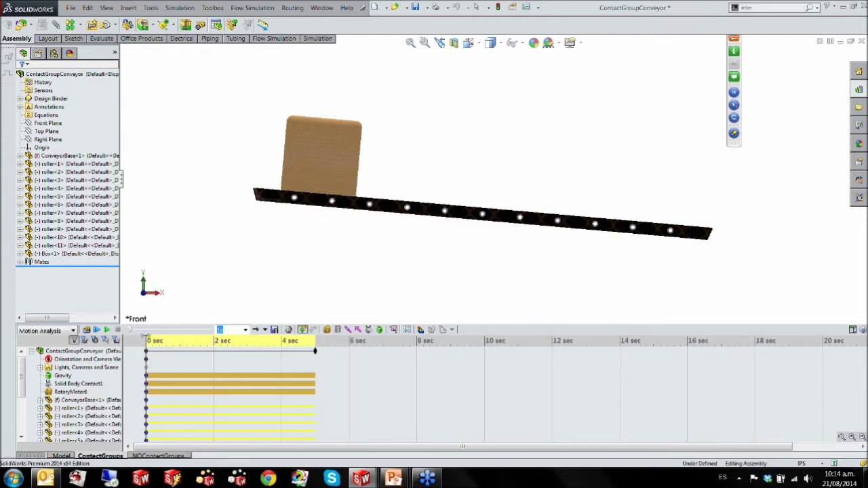
Step: Open the definition of Solid Body Contact1 and examine the contact groups for the box and the rollers
click(65, 377)
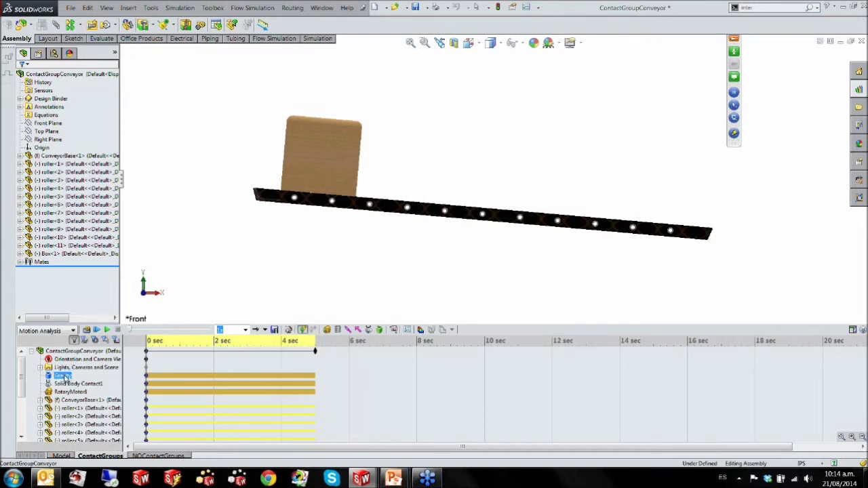
right_click(66, 384)
click(95, 388)
middle_drag(356, 270, 346, 235)
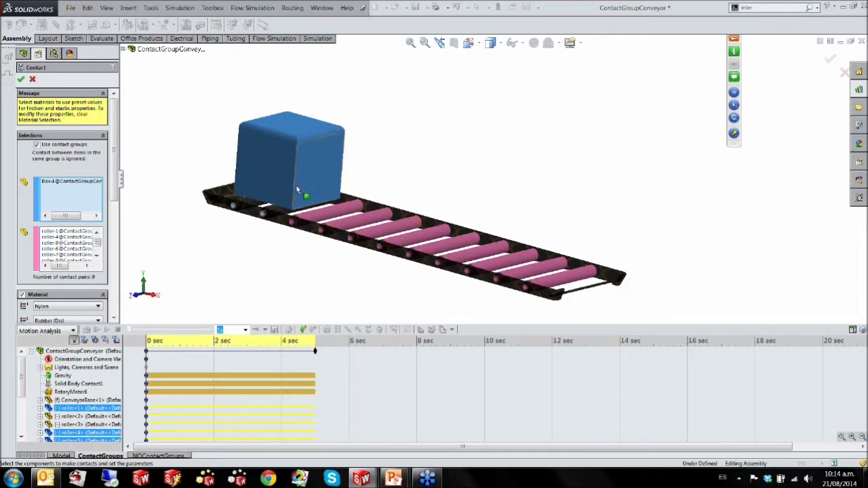
middle_drag(296, 188, 250, 256)
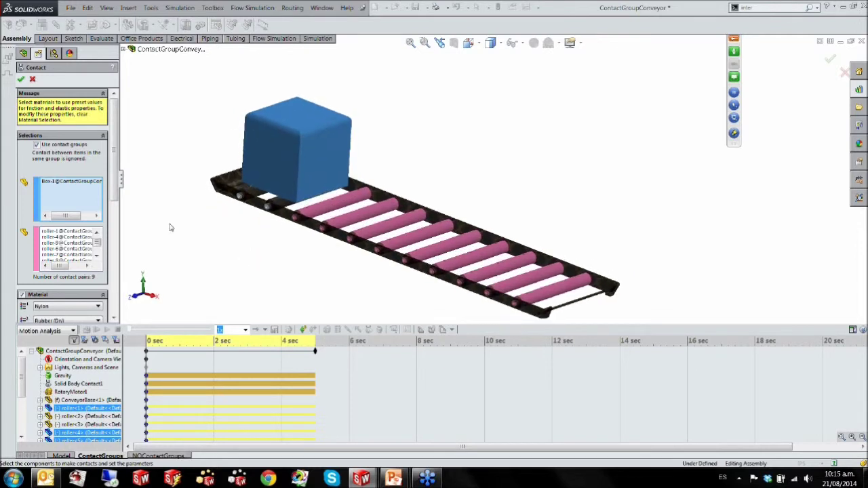
drag(118, 191, 155, 196)
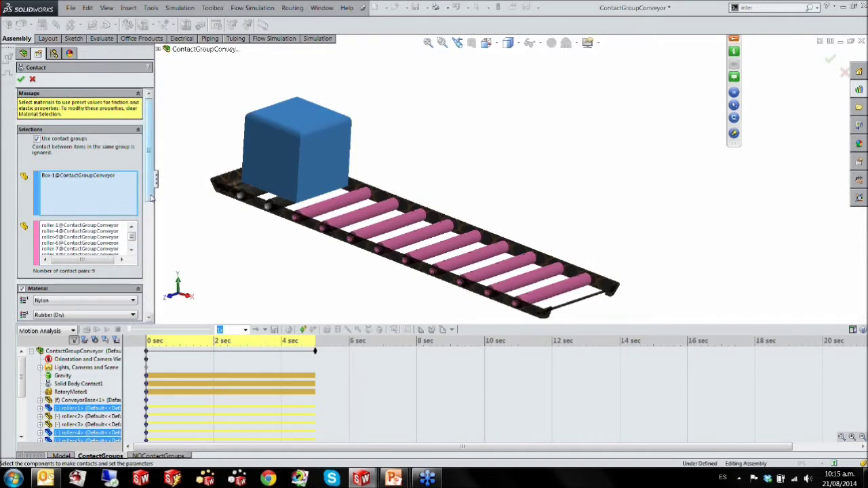
Step: Review the contact's material pair and friction settings, close the definition without changes and return the conveyor to the front view
scroll(155, 229, down, 3)
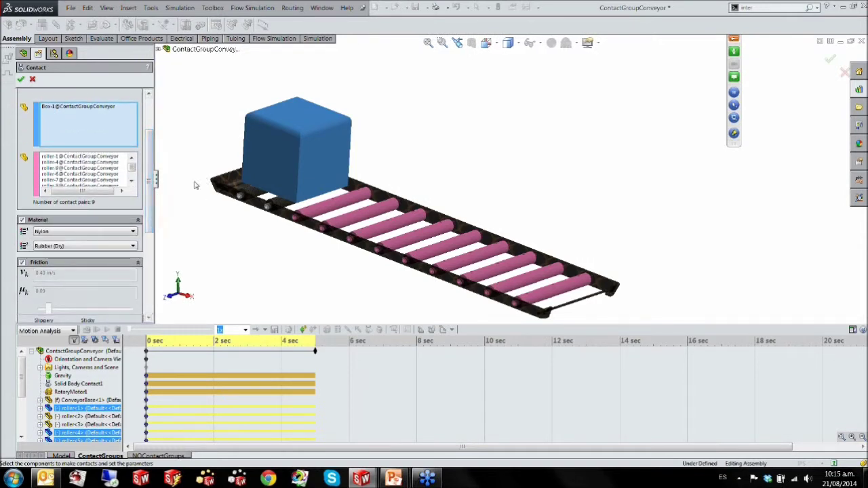
scroll(154, 208, up, 1)
scroll(153, 208, down, 1)
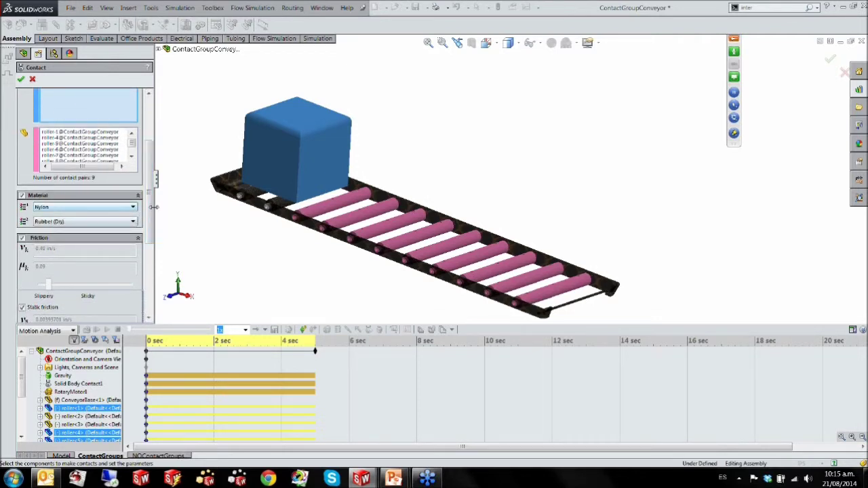
mouse_move(151, 203)
mouse_down()
mouse_move(153, 257)
mouse_move(148, 196)
mouse_up()
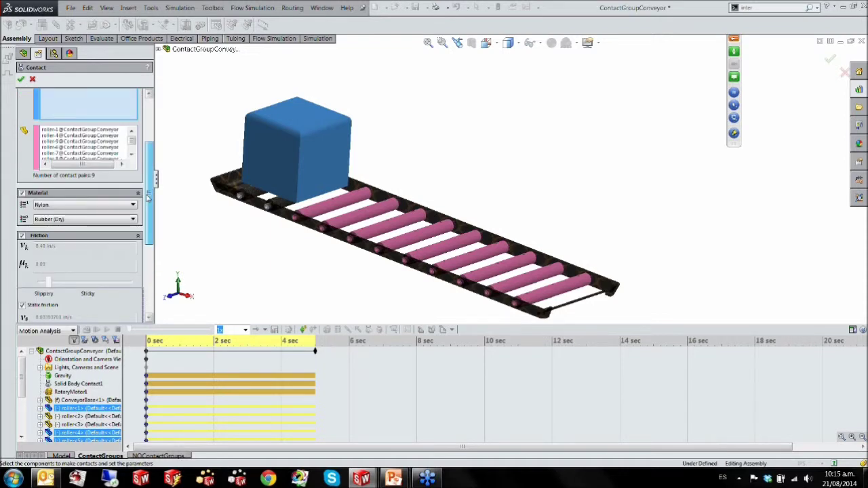
drag(147, 198, 148, 191)
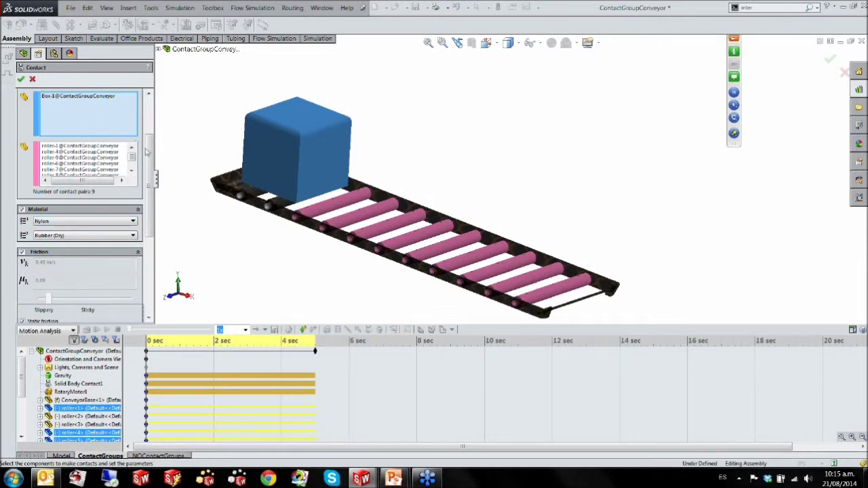
drag(151, 152, 150, 143)
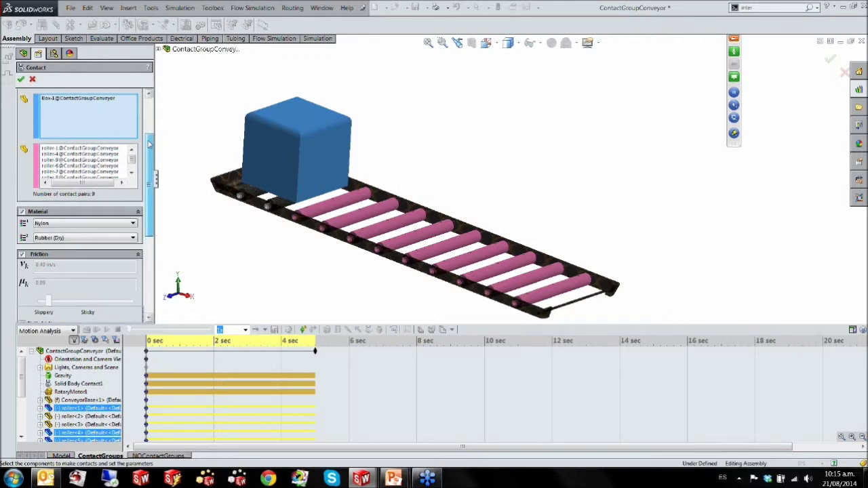
scroll(150, 144, up, 3)
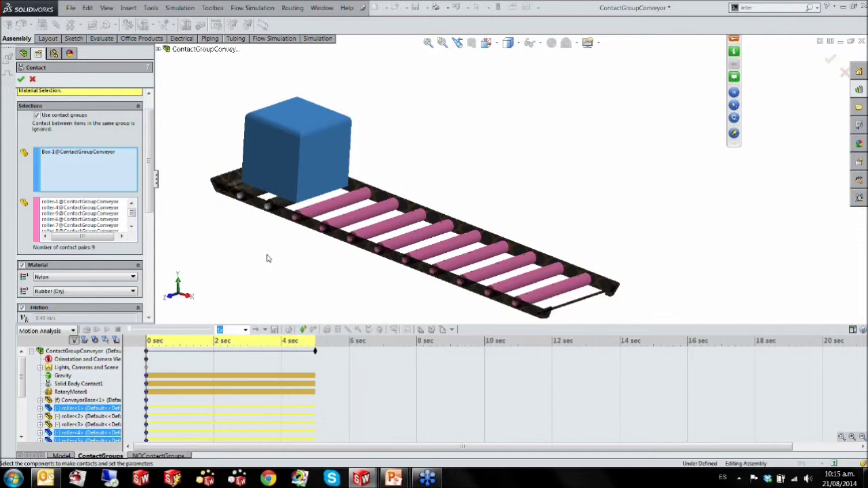
click(103, 153)
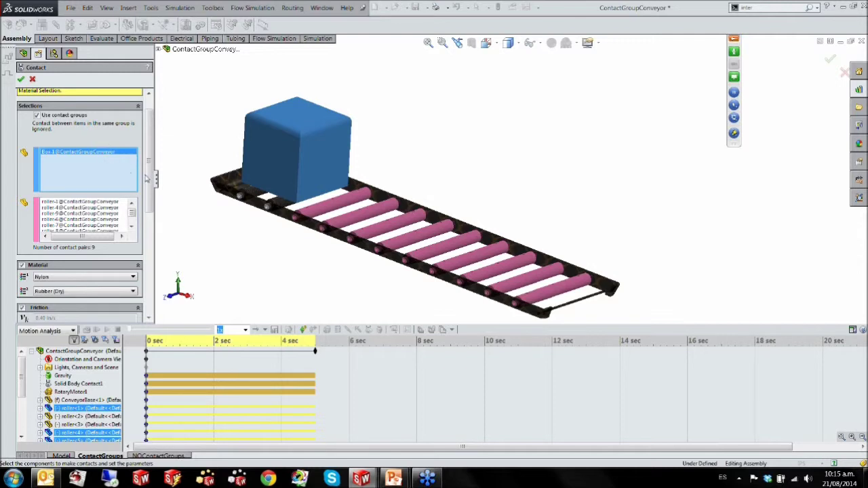
drag(149, 180, 151, 195)
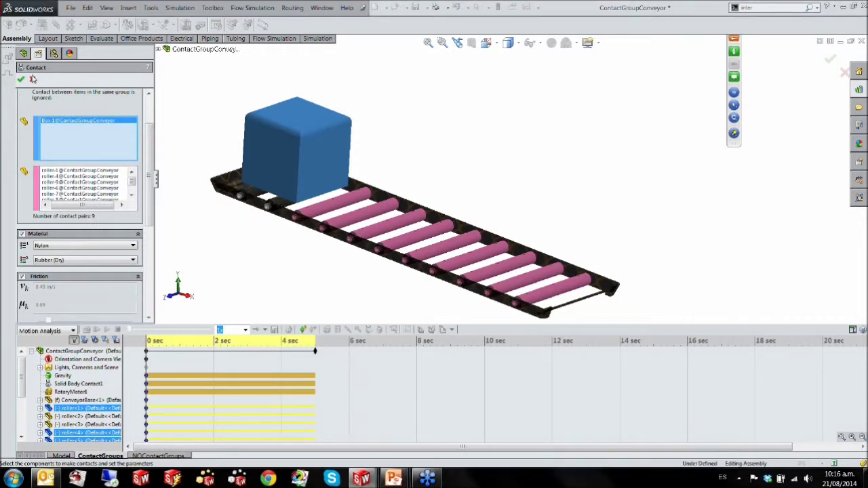
click(33, 79)
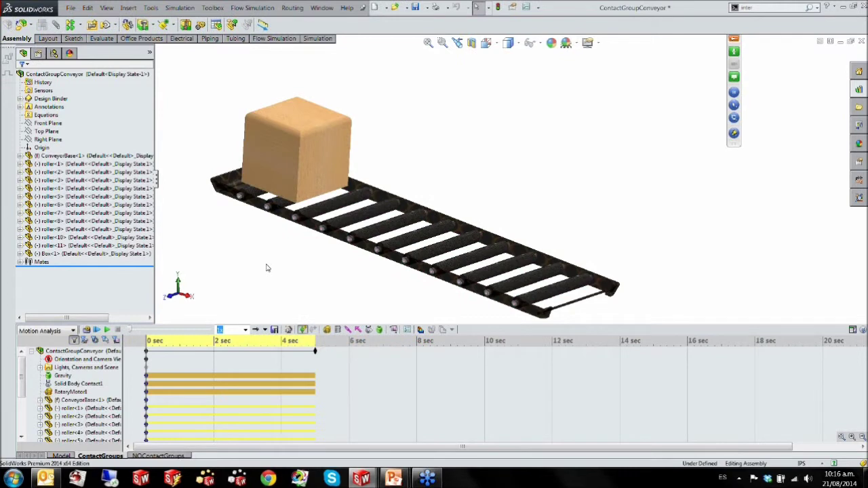
key(ctrl+1)
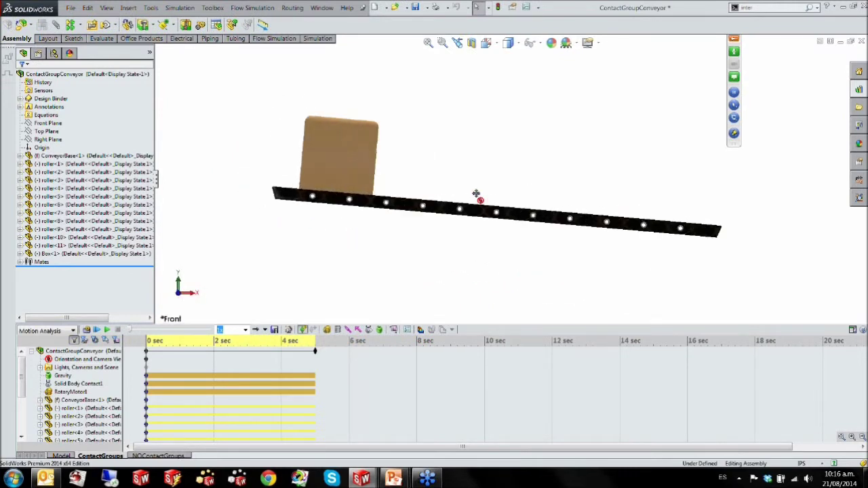
Step: Play back the conveyor motion and set the timeline to about 1 second with the conveyor in an angled view
click(106, 330)
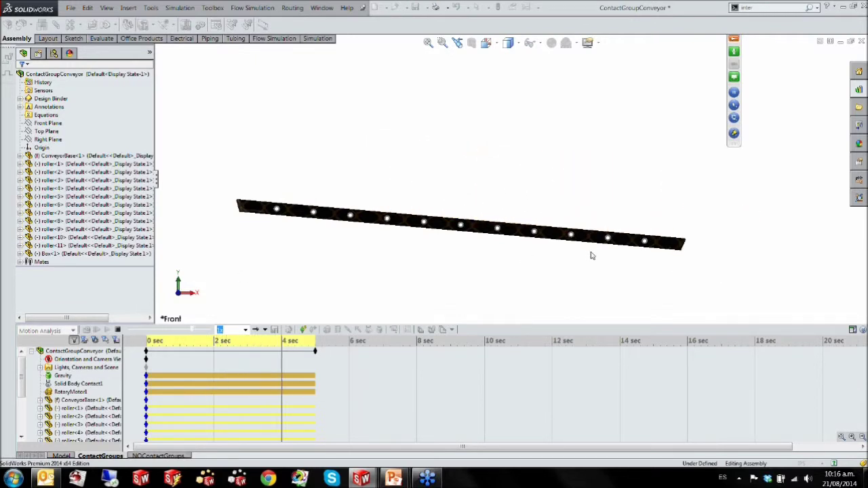
middle_drag(421, 257, 451, 293)
drag(310, 350, 179, 357)
Step: Plot the X component of the box's center of mass position versus time, inspect the graph and close it
click(394, 330)
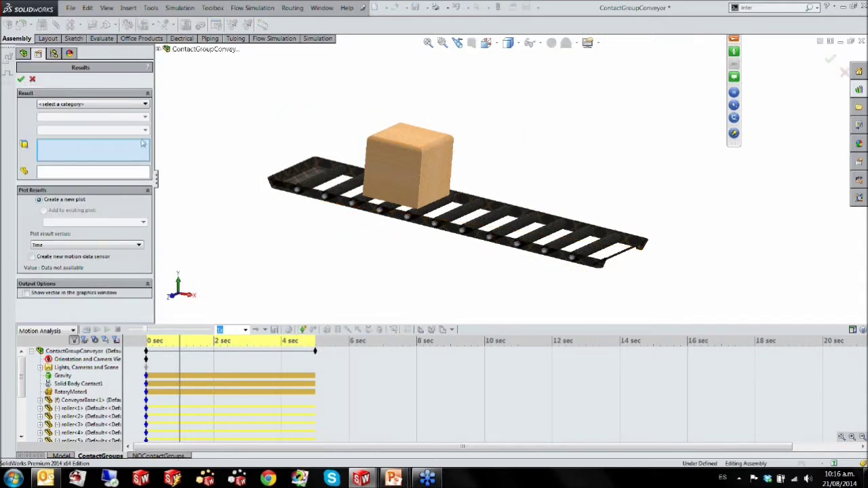
click(98, 105)
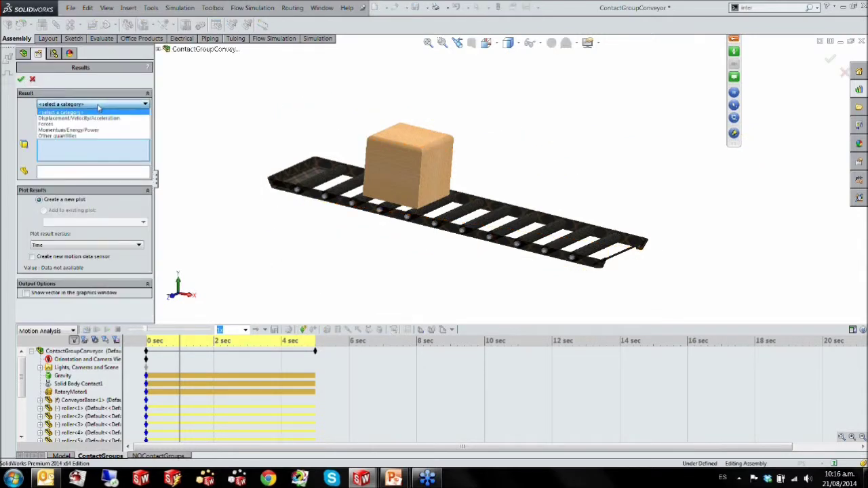
click(66, 119)
click(90, 117)
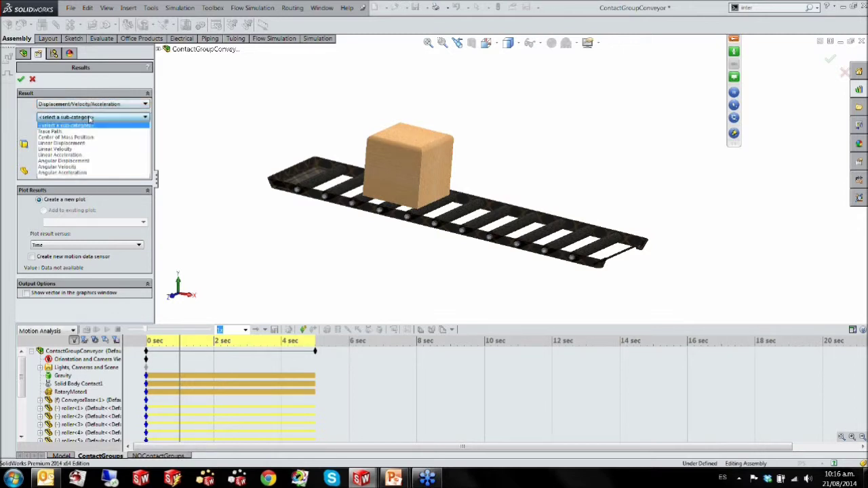
click(92, 137)
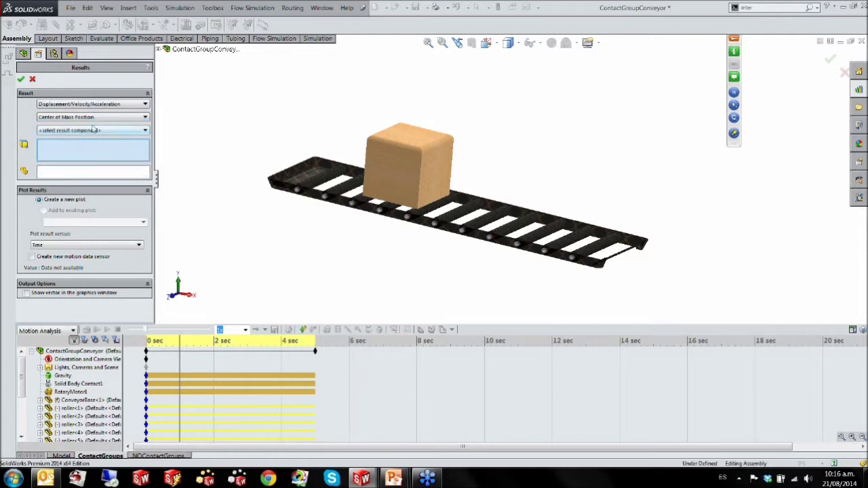
click(93, 130)
click(75, 143)
click(402, 175)
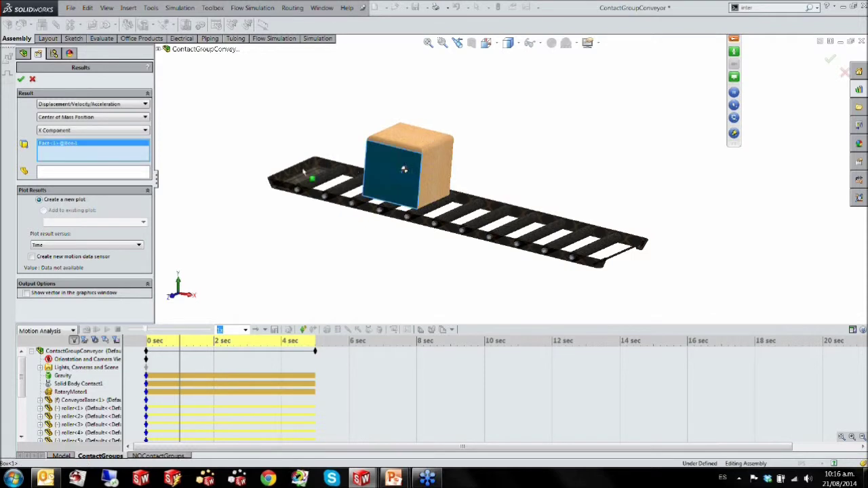
click(21, 79)
drag(510, 191, 444, 130)
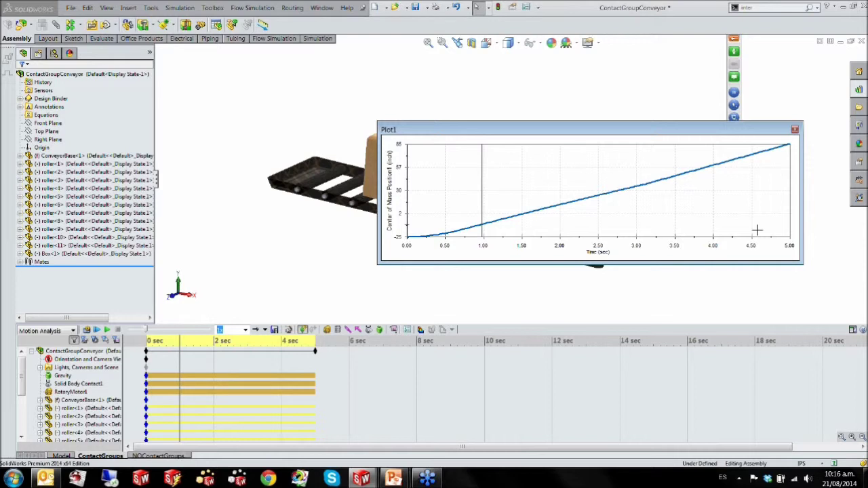
click(795, 129)
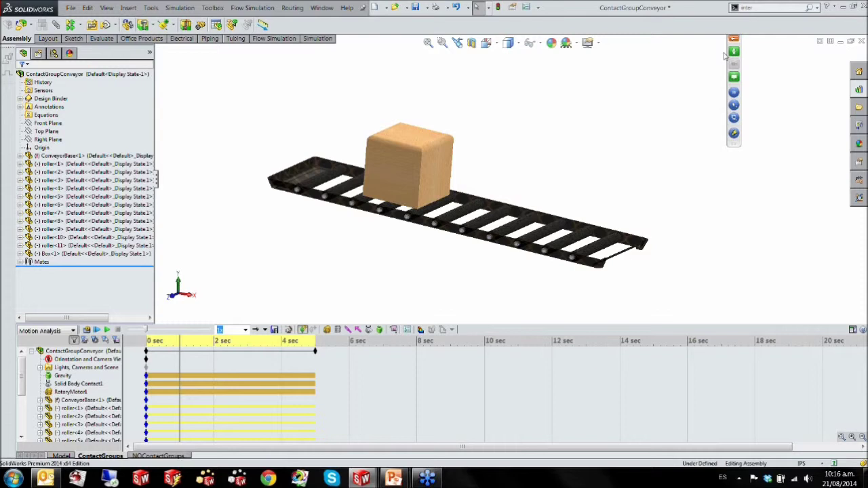
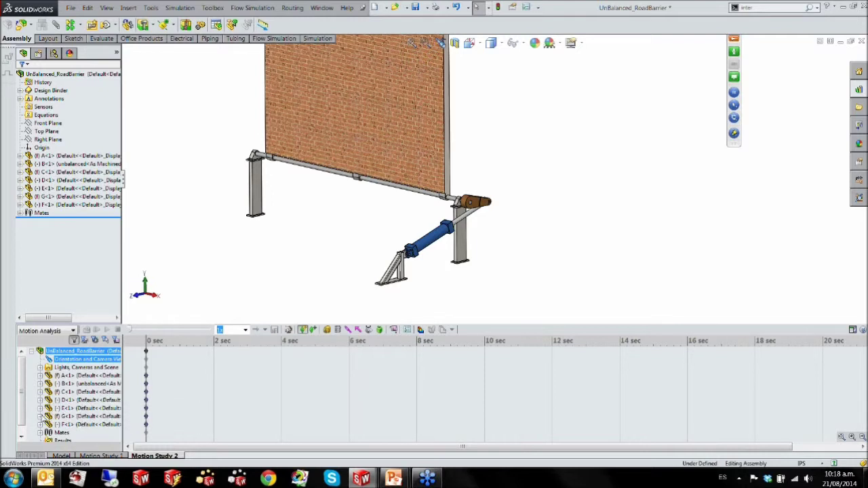
Step: Suppress the Angle2 mate in Motion Study 2 of the UnBalanced_RoadBarrier assembly
click(40, 433)
scroll(65, 414, down, 3)
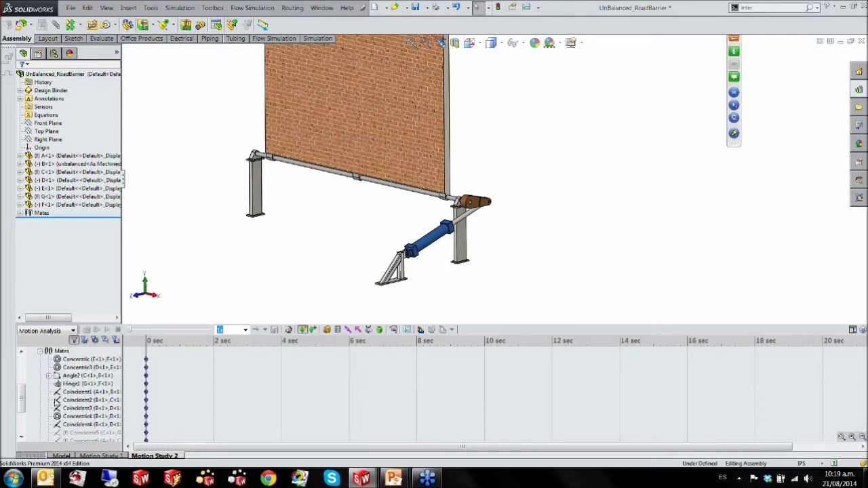
right_click(86, 377)
click(95, 386)
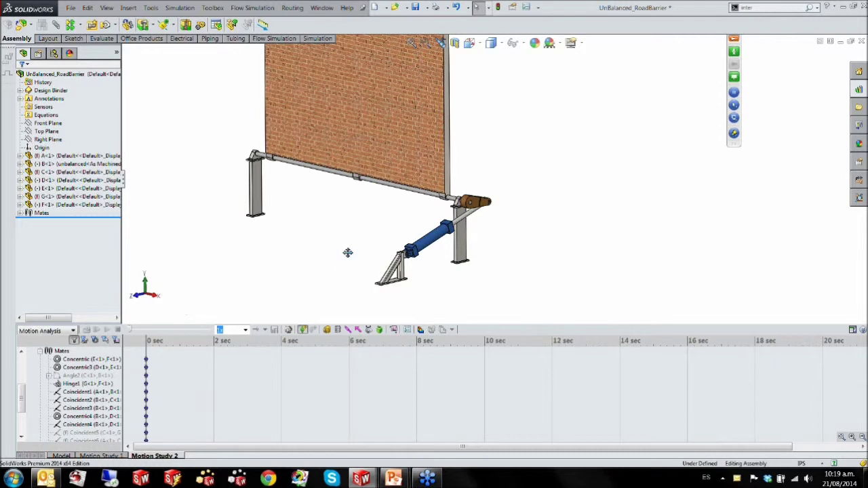
Step: Add gravity along the Y axis to the road barrier motion study
ctrl+middle_drag(345, 253, 337, 281)
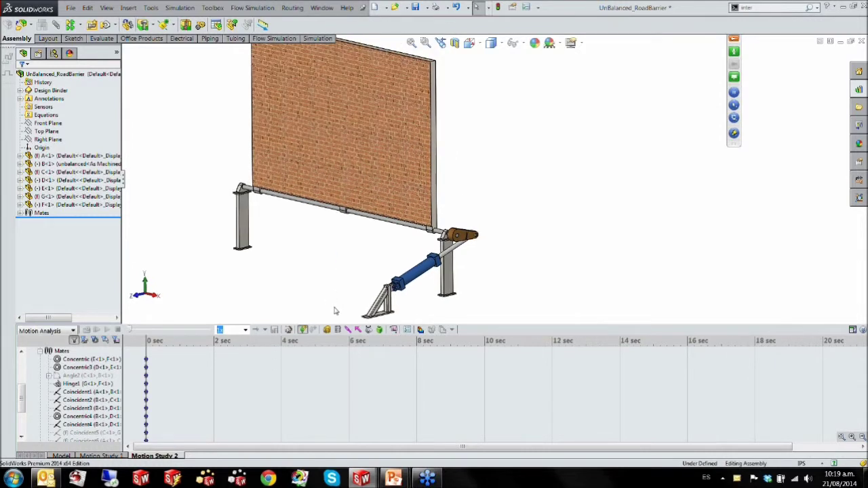
click(381, 329)
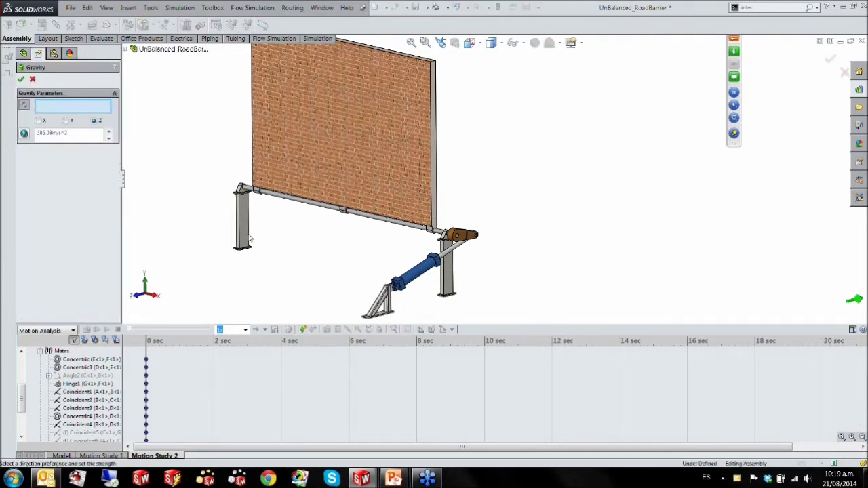
click(66, 121)
click(21, 79)
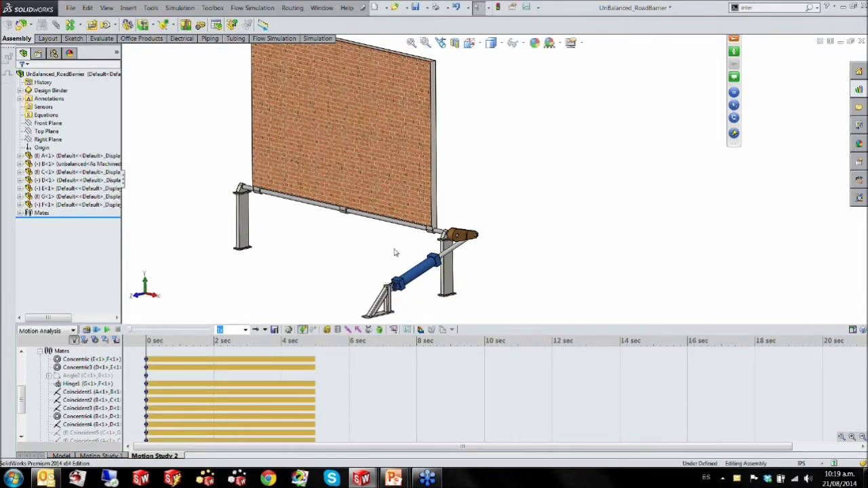
Step: Define a linear motor on the cylinder rod's cylindrical face, moving relative to the blue cylinder body
scroll(377, 243, down, 2)
scroll(380, 249, down, 3)
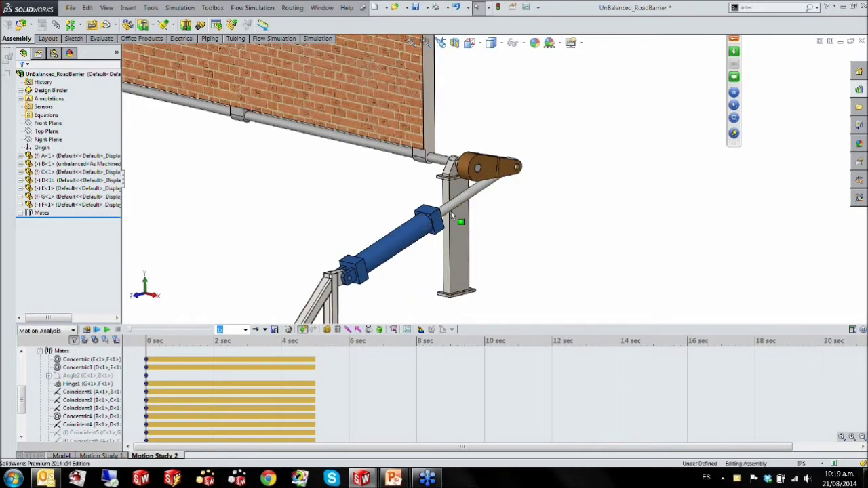
scroll(491, 184, down, 1)
scroll(491, 185, down, 1)
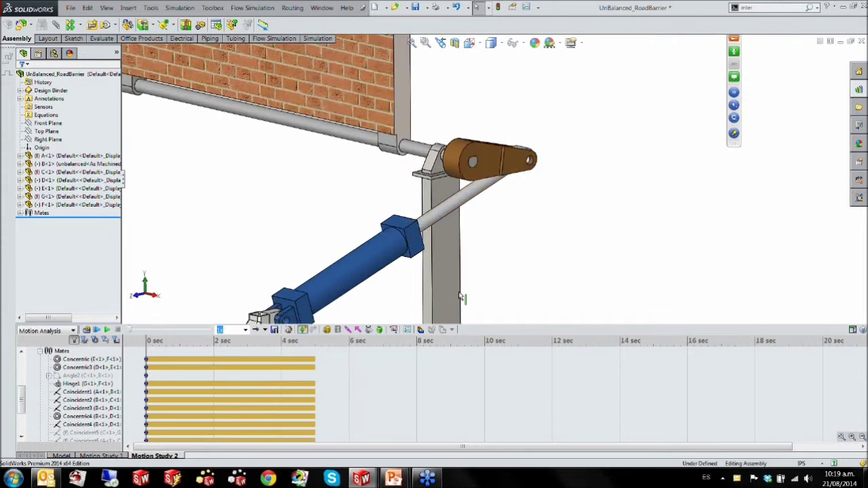
click(326, 330)
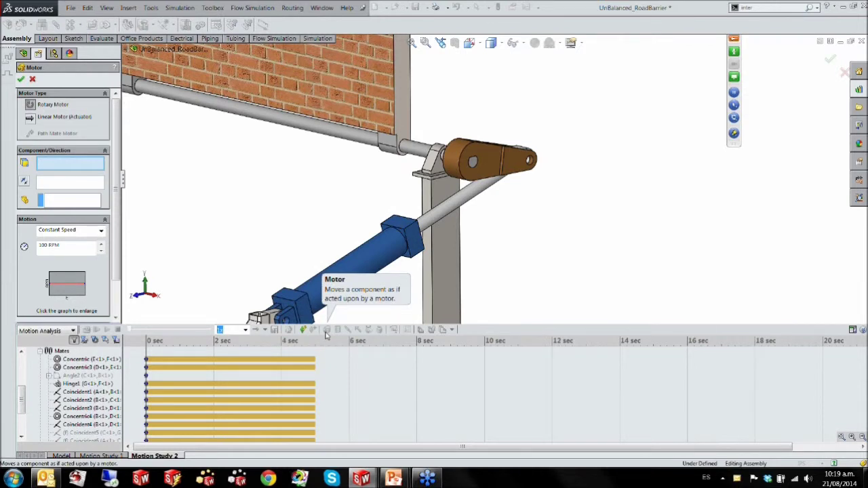
click(33, 118)
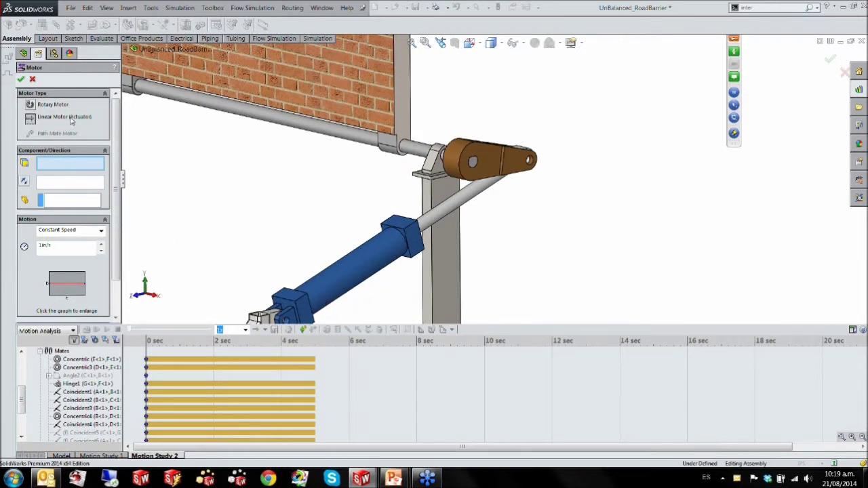
click(439, 219)
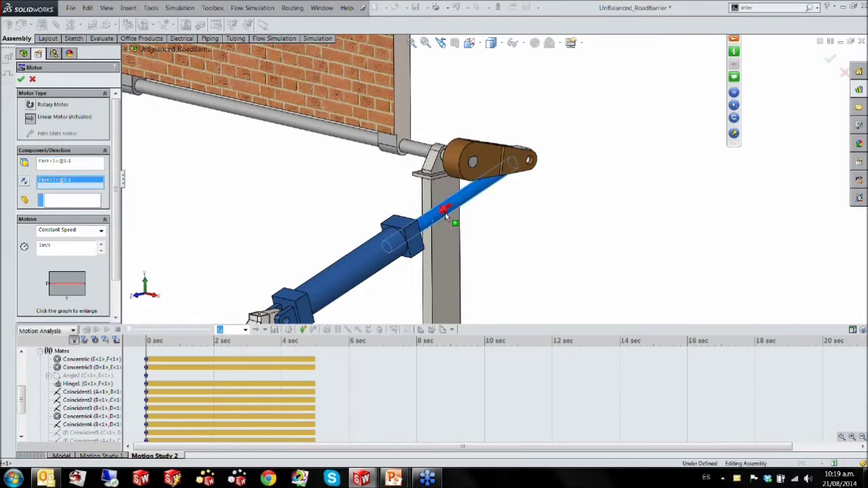
click(97, 201)
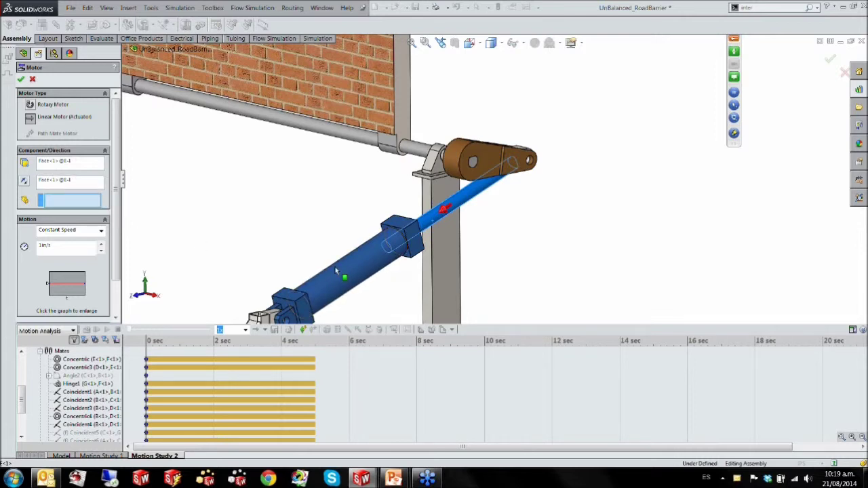
click(360, 285)
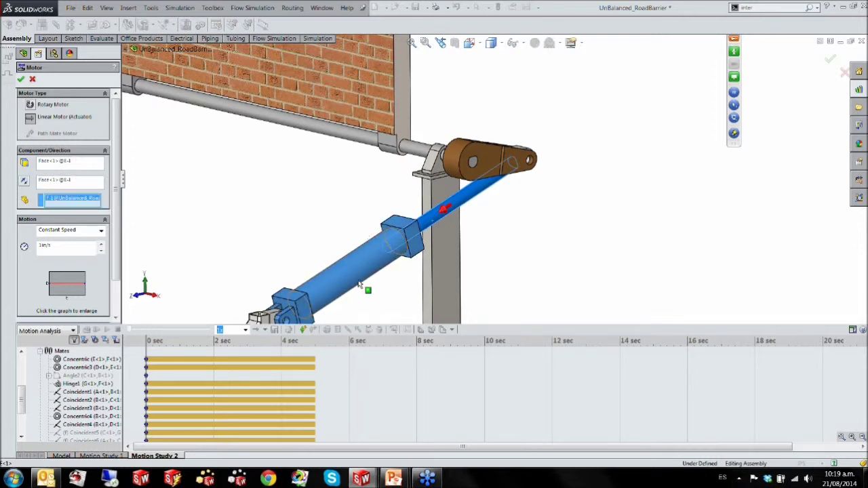
Step: Set the linear motor's motion to Distance with 15.65 in, start time 0.5 s and duration 4 s, and accept it
click(100, 231)
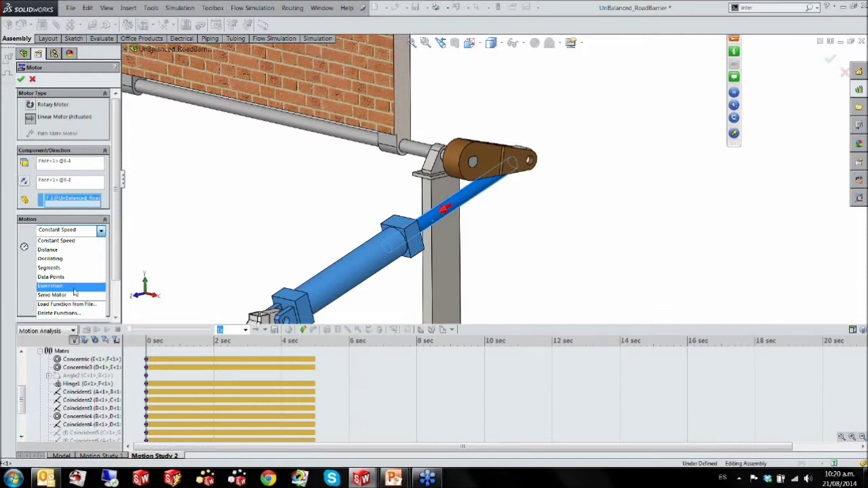
click(83, 230)
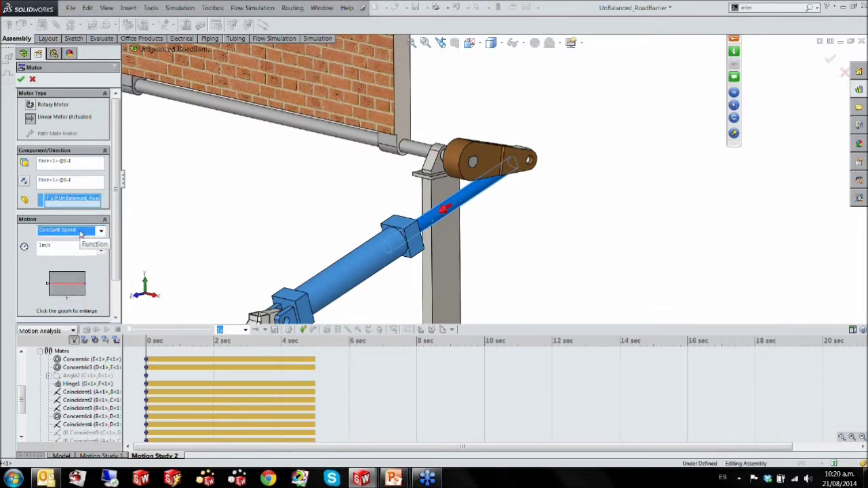
click(75, 231)
click(66, 251)
scroll(115, 269, down, 2)
scroll(115, 270, down, 1)
click(42, 200)
text(15.65)
click(65, 220)
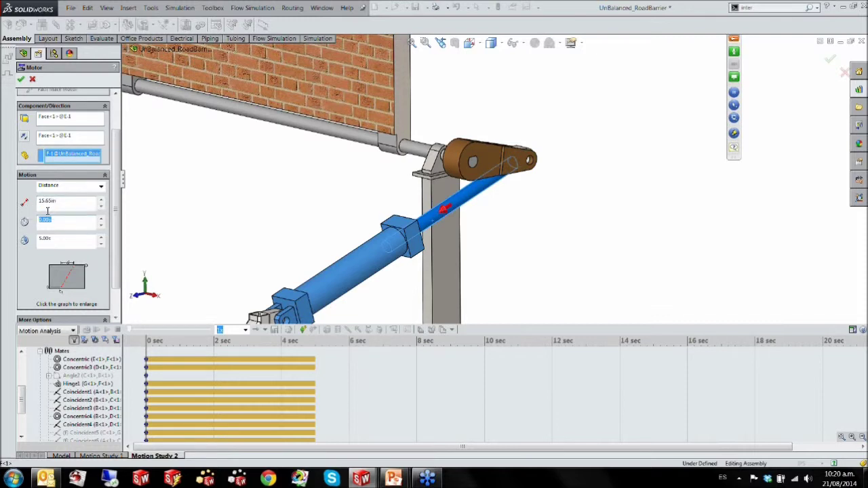
text(0.5)
key(Tab)
text(4)
key(Tab)
click(21, 79)
Step: Calculate the road barrier motion study and view the barrier with its actuator
click(349, 358)
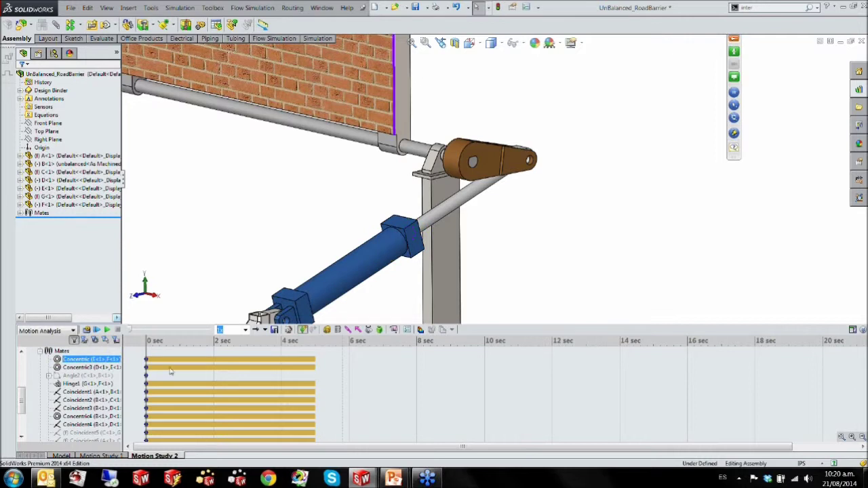
click(88, 408)
drag(22, 400, 24, 363)
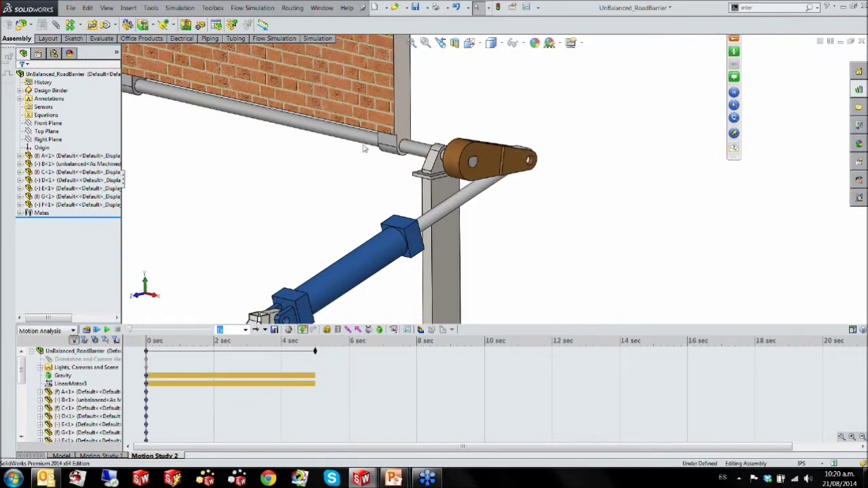
scroll(363, 148, up, 4)
click(87, 329)
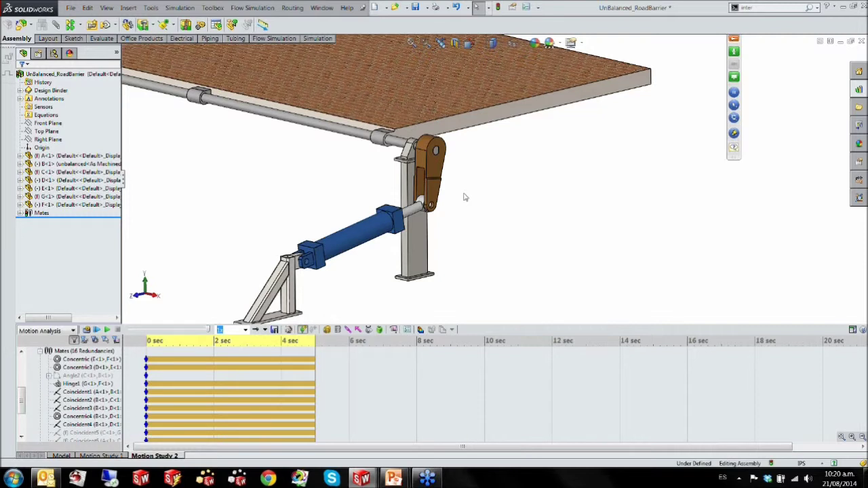
scroll(514, 160, up, 1)
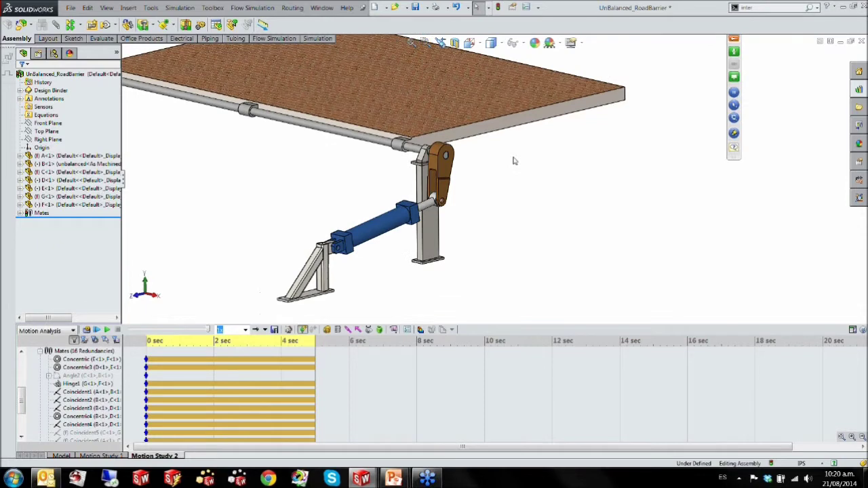
middle_drag(514, 160, 587, 151)
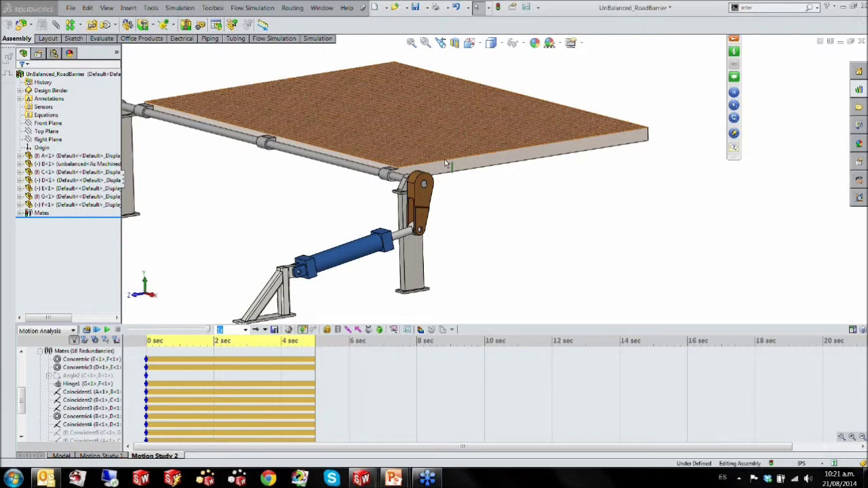
Step: Create a result plot of the linear motor's force magnitude versus time, using the Forces category and Motor Force sub-category
click(396, 330)
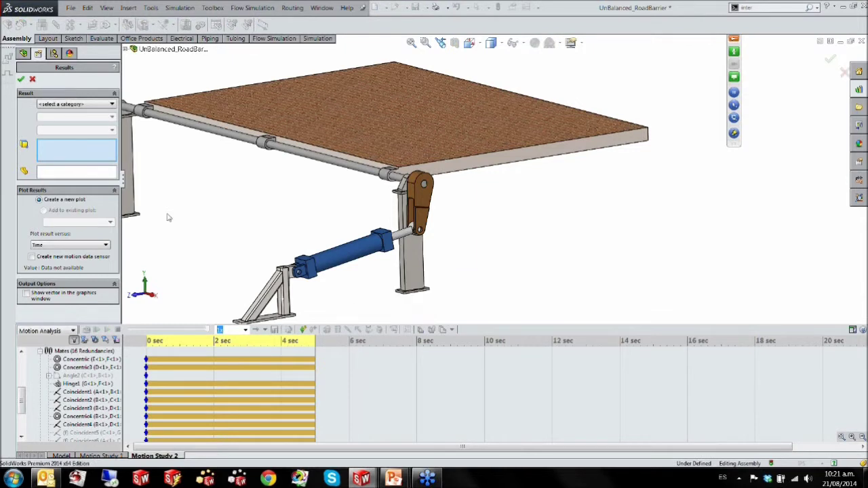
click(87, 105)
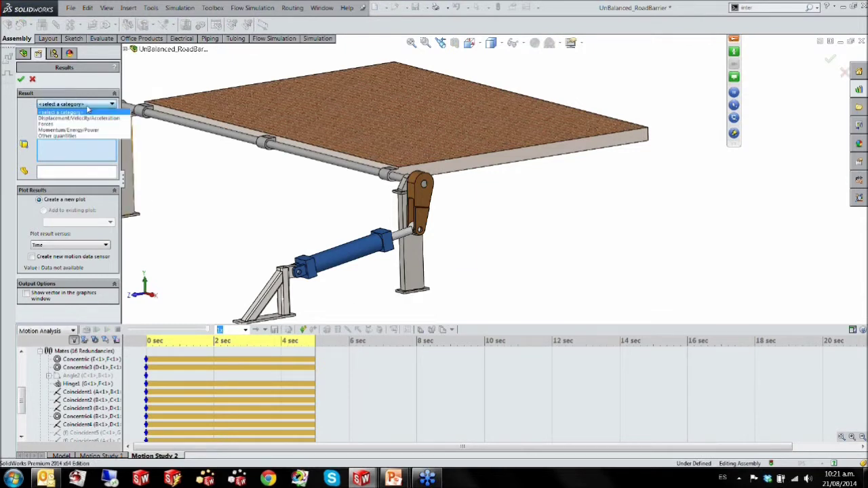
click(49, 126)
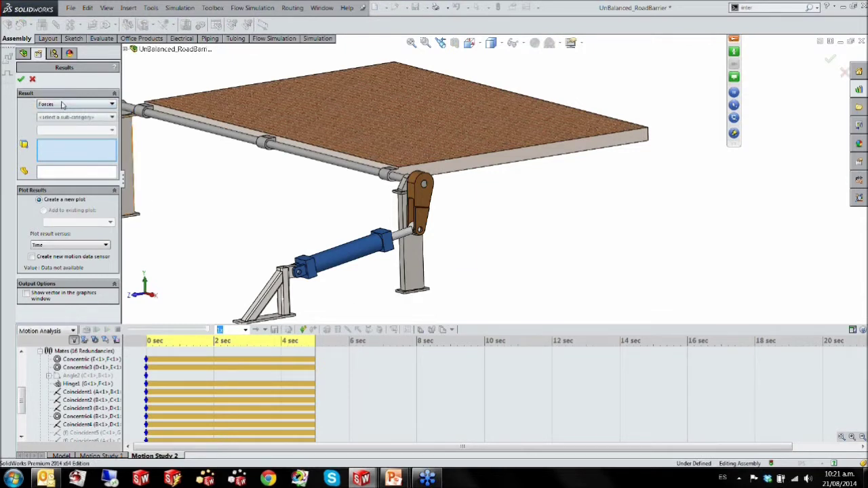
click(68, 117)
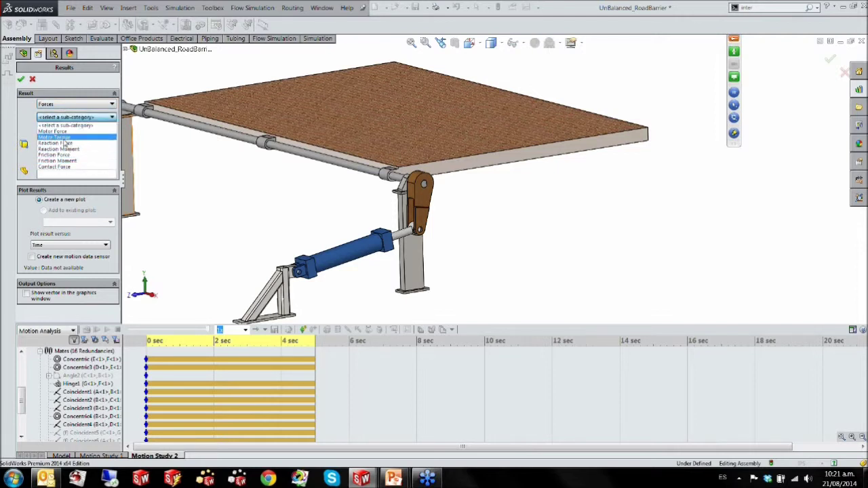
click(63, 131)
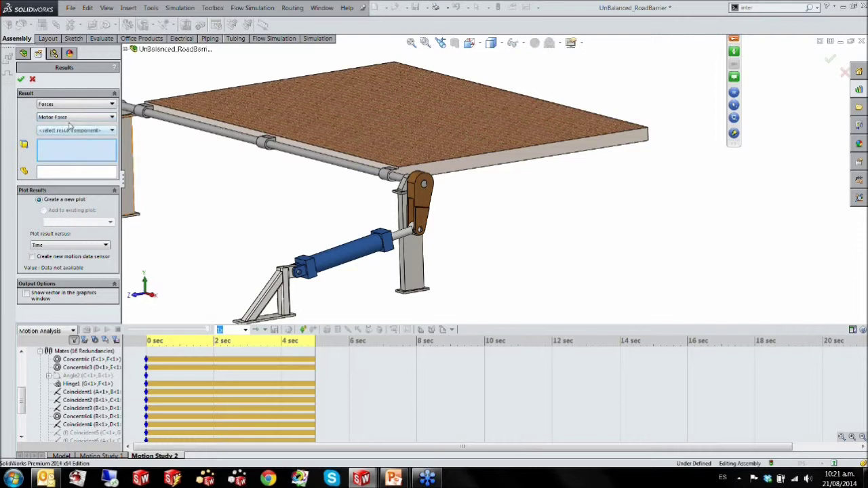
click(71, 130)
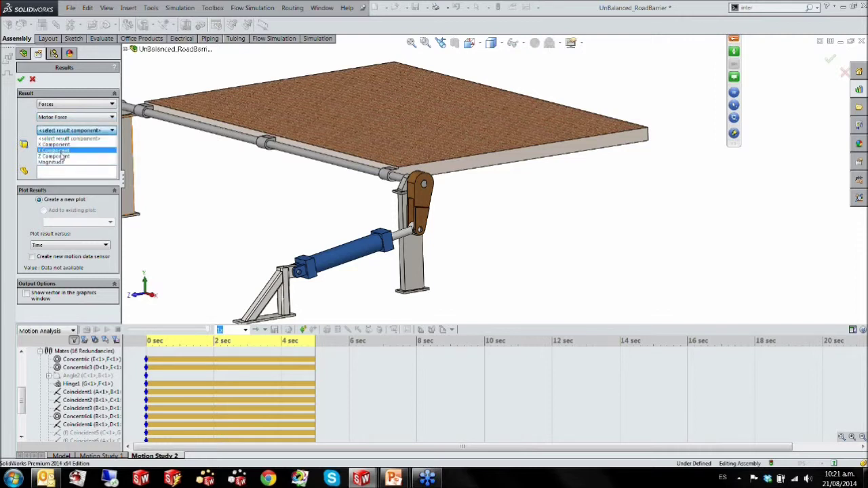
click(60, 162)
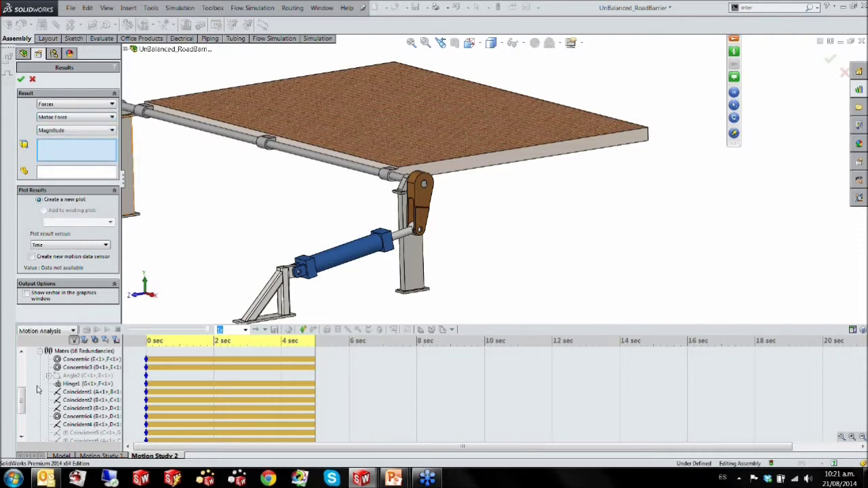
drag(22, 399, 19, 378)
scroll(19, 378, up, 3)
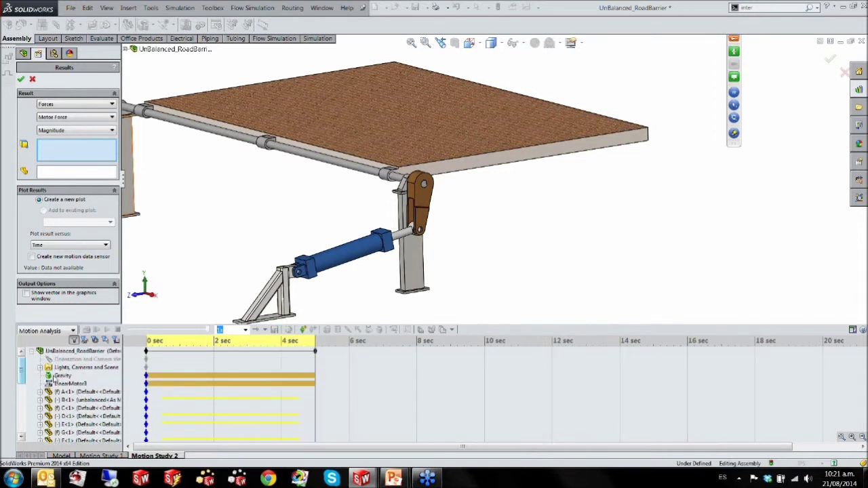
click(70, 383)
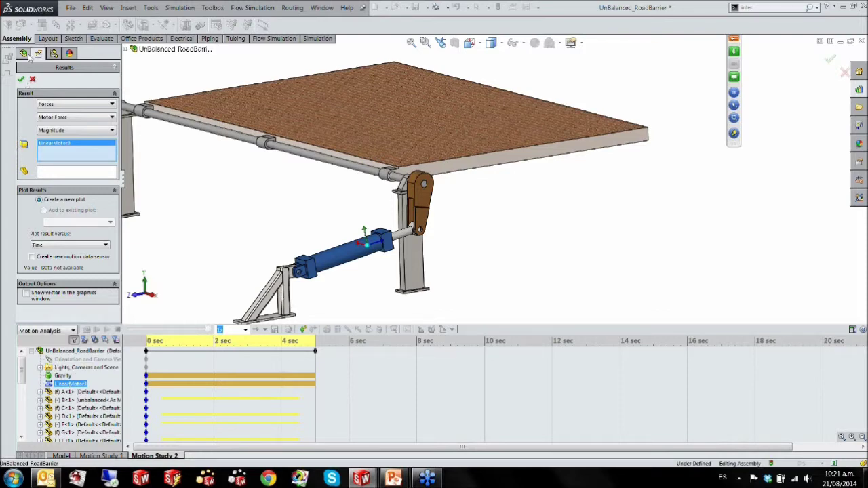
click(19, 79)
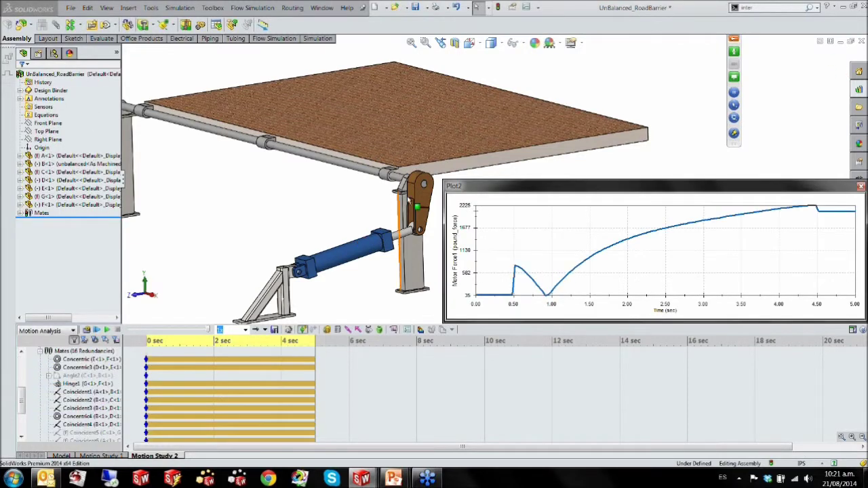
Step: Enlarge and reposition the motor force plot, examine how the force varies over the barrier's travel, and close it
drag(444, 181, 349, 136)
drag(428, 139, 319, 90)
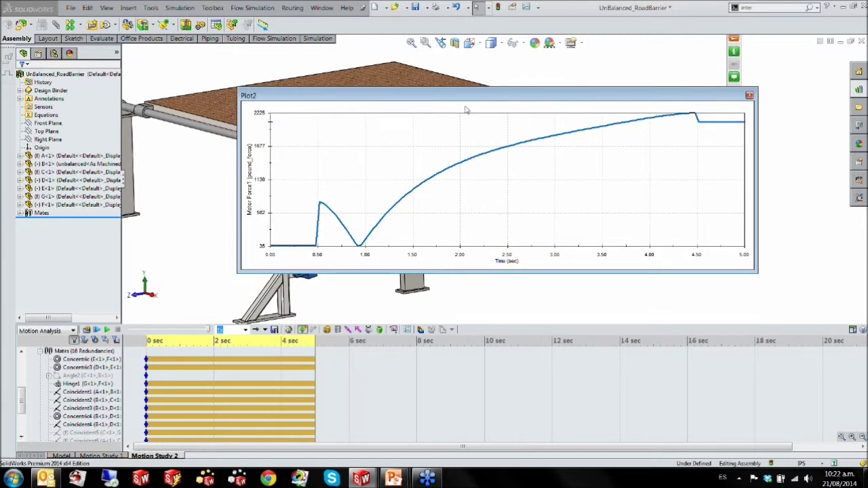
drag(465, 109, 498, 314)
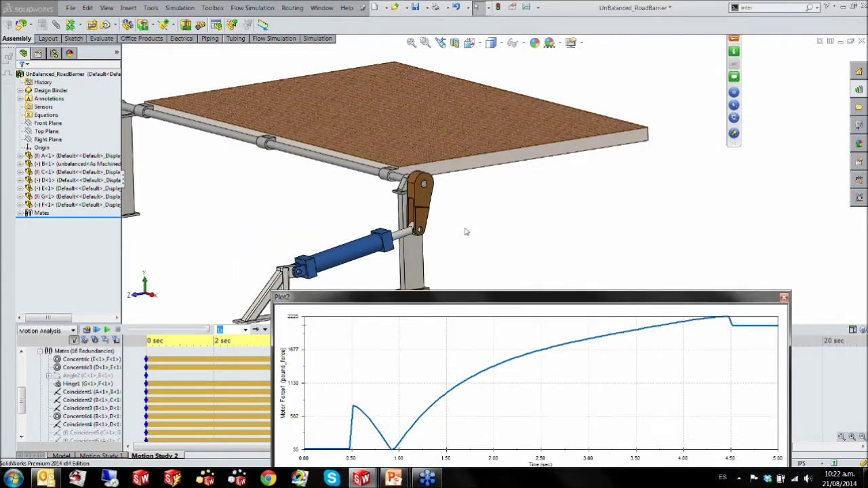
drag(474, 298, 452, 165)
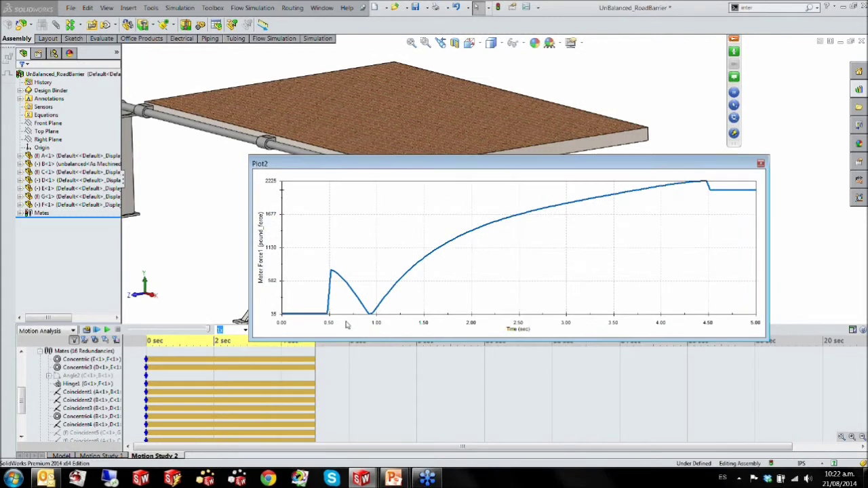
click(268, 350)
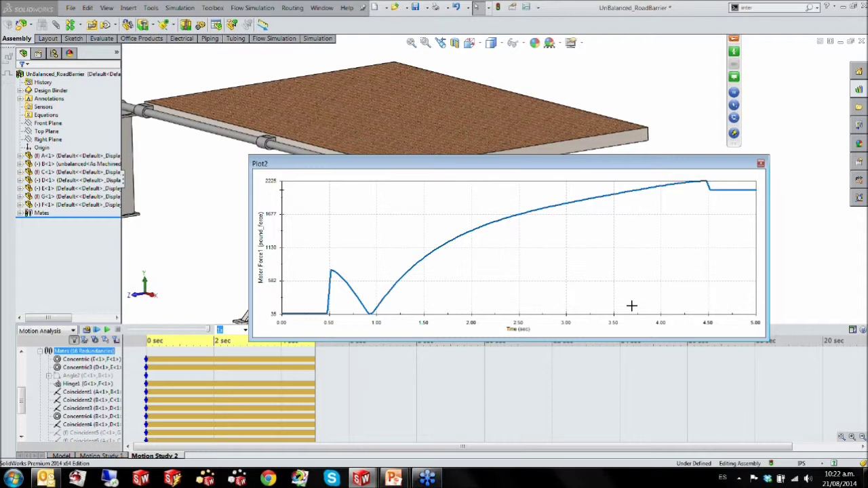
click(761, 165)
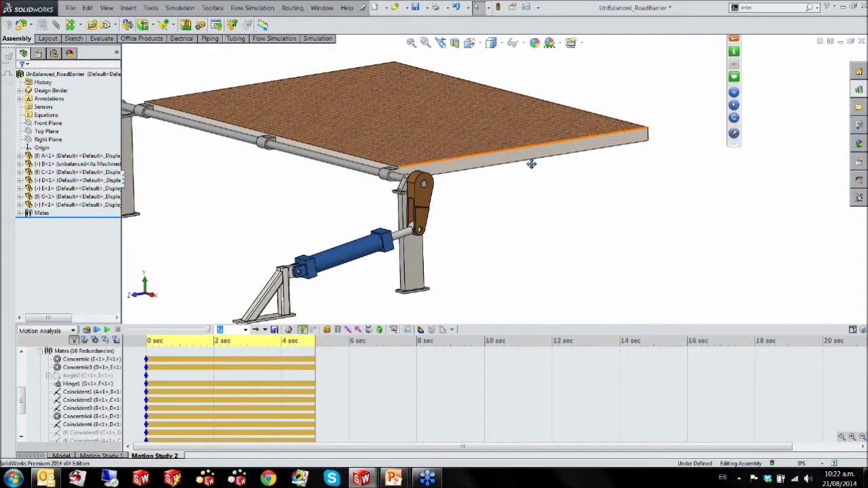
Step: Try a structural simulation setup for the brown lever over the 0 to 5 s range, reveal the mesh density options, and cancel it
scroll(427, 248, down, 6)
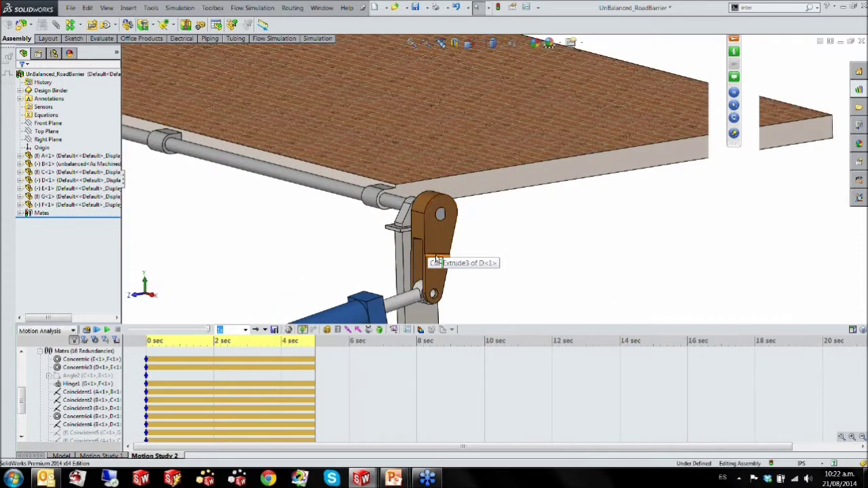
scroll(438, 259, down, 3)
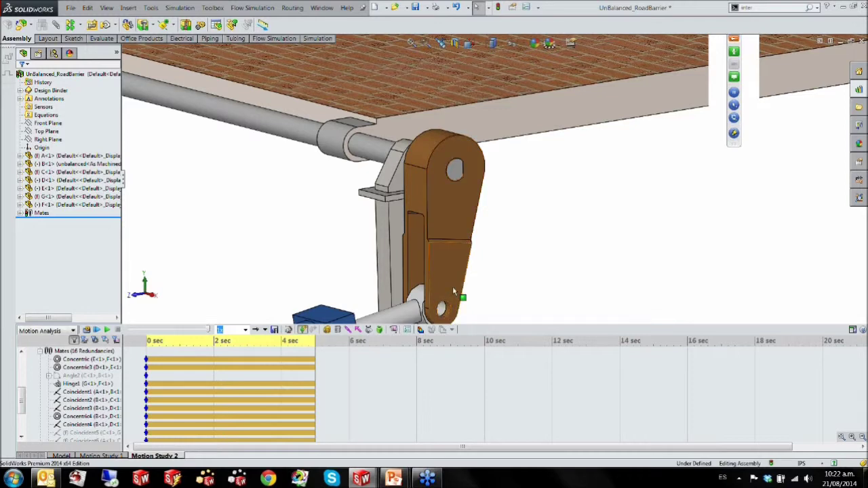
scroll(492, 261, up, 5)
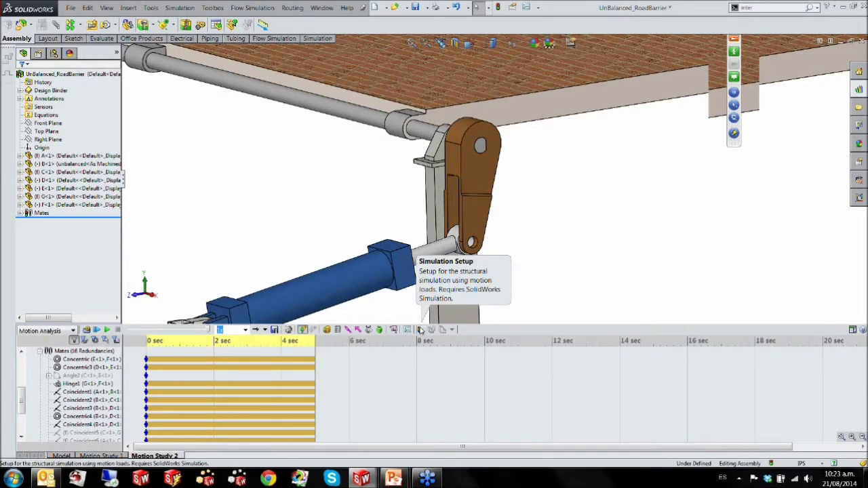
click(420, 330)
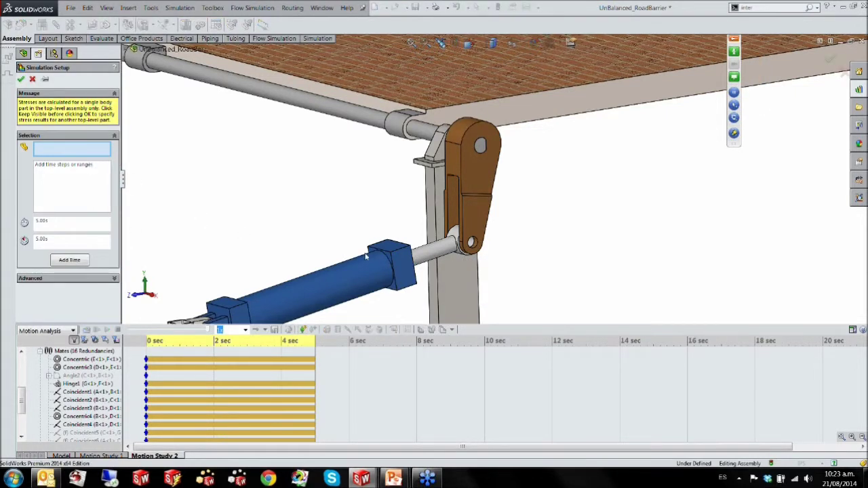
click(488, 218)
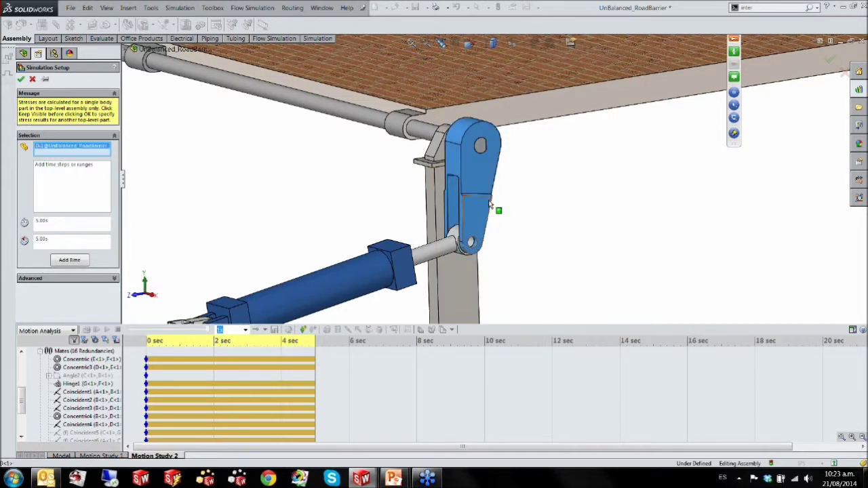
click(79, 168)
double_click(60, 222)
text(0)
key(Tab)
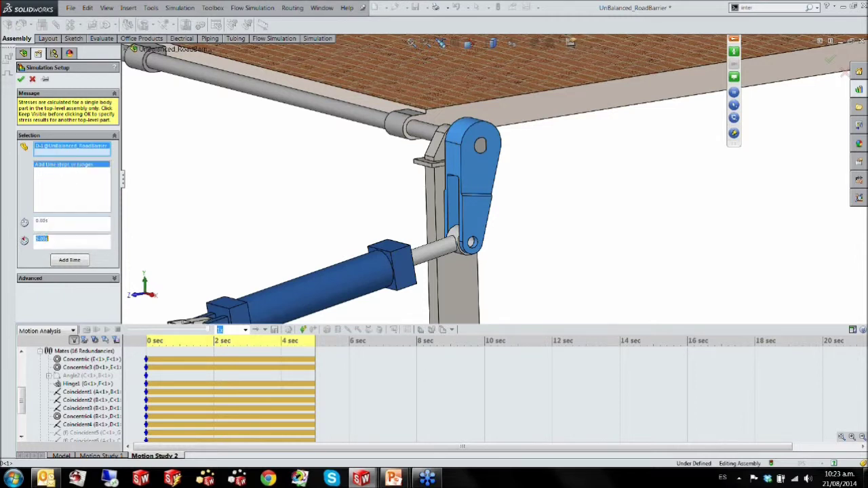
click(66, 262)
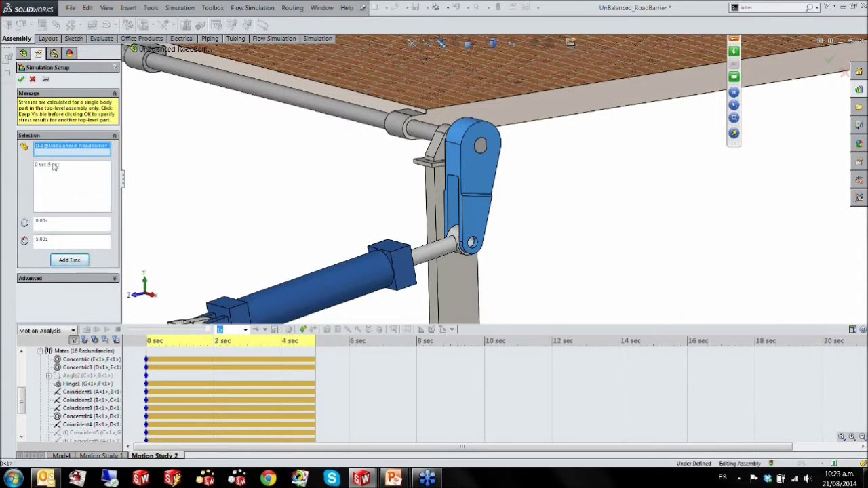
click(98, 280)
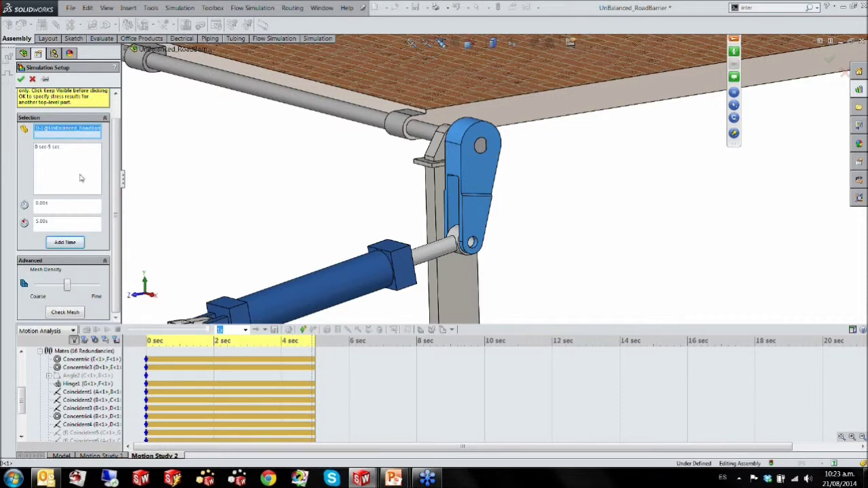
click(32, 80)
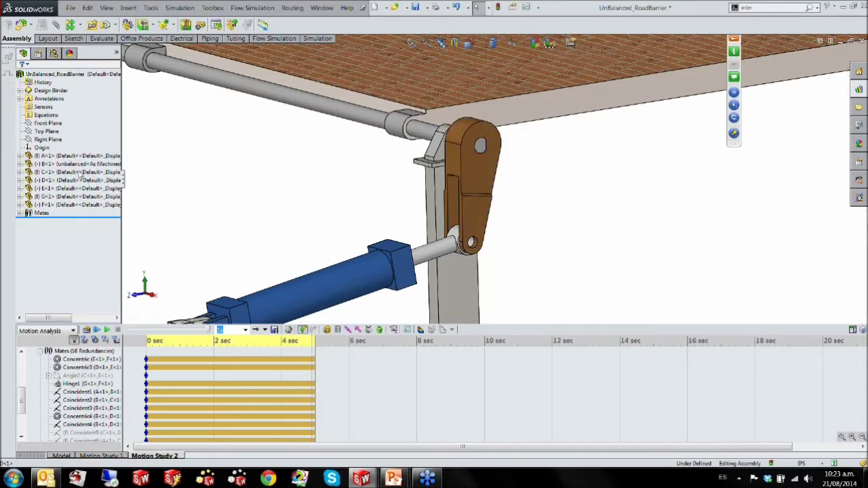
Step: Switch to Motion Study 1, show its saved Applied Force plot at a larger size, and close the plot after examining it
click(102, 455)
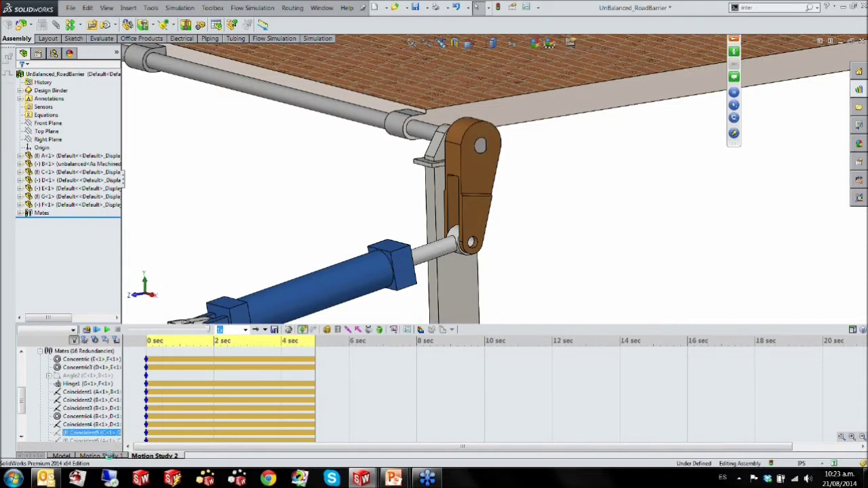
ctrl+middle_drag(561, 259, 490, 252)
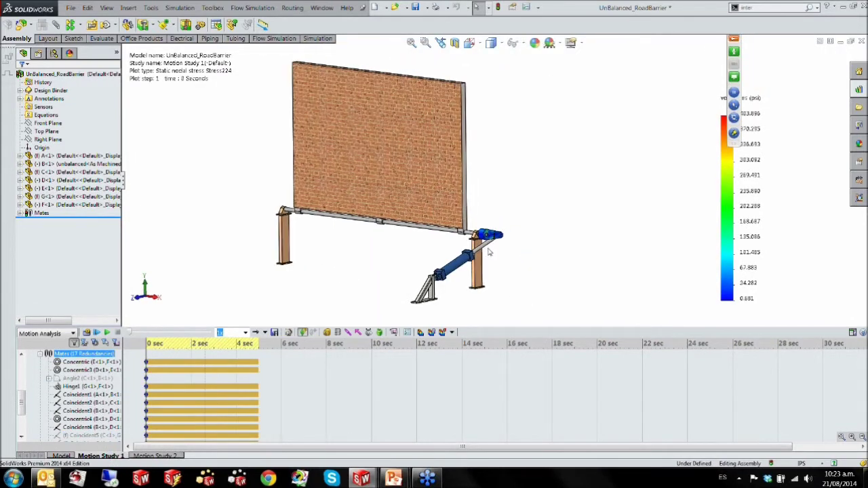
scroll(489, 252, down, 3)
scroll(74, 407, down, 3)
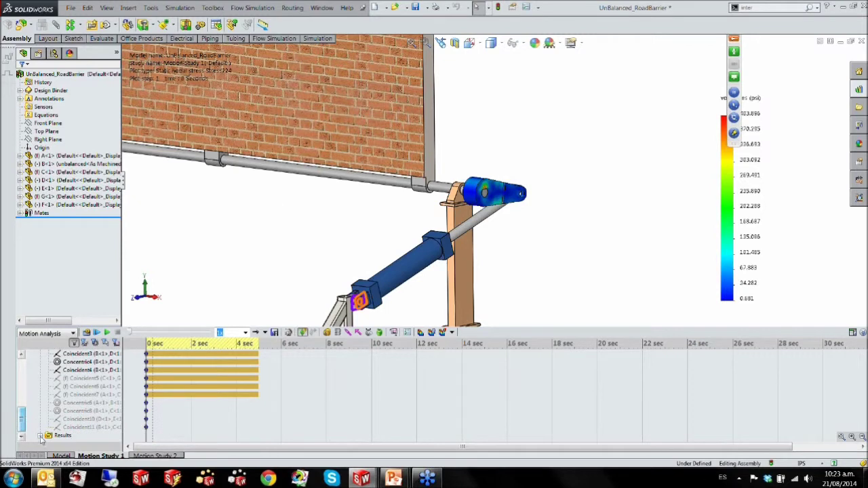
right_click(67, 412)
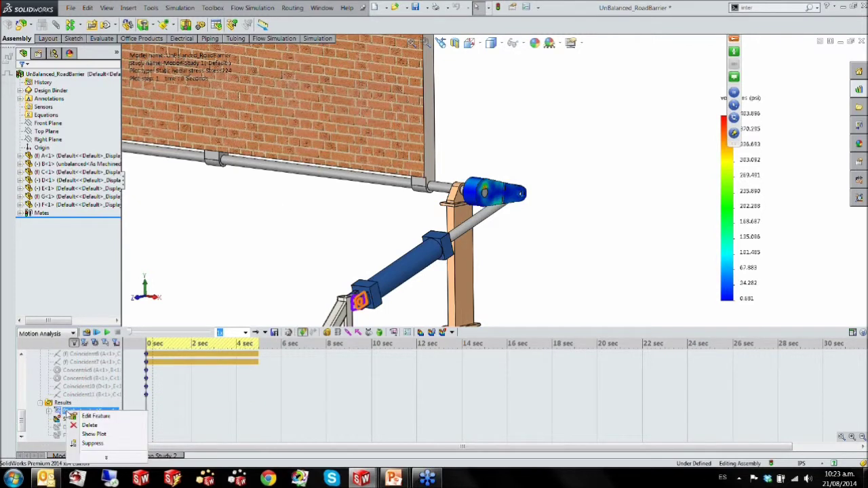
click(95, 435)
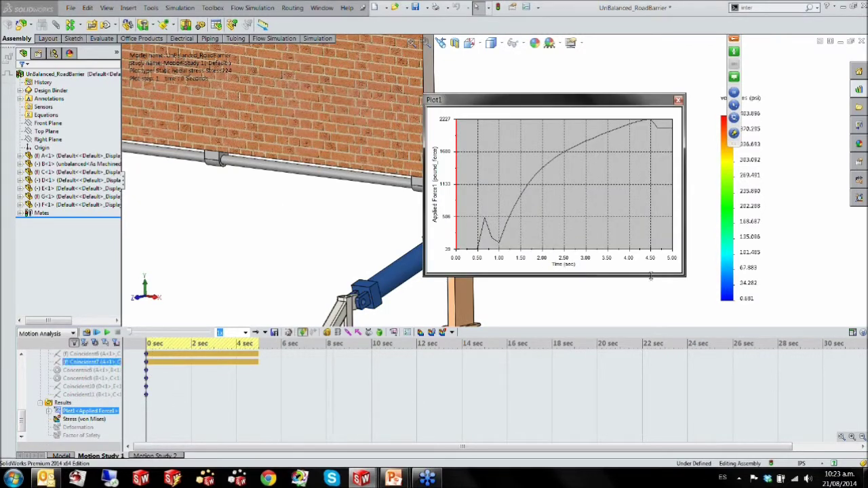
drag(683, 275, 781, 361)
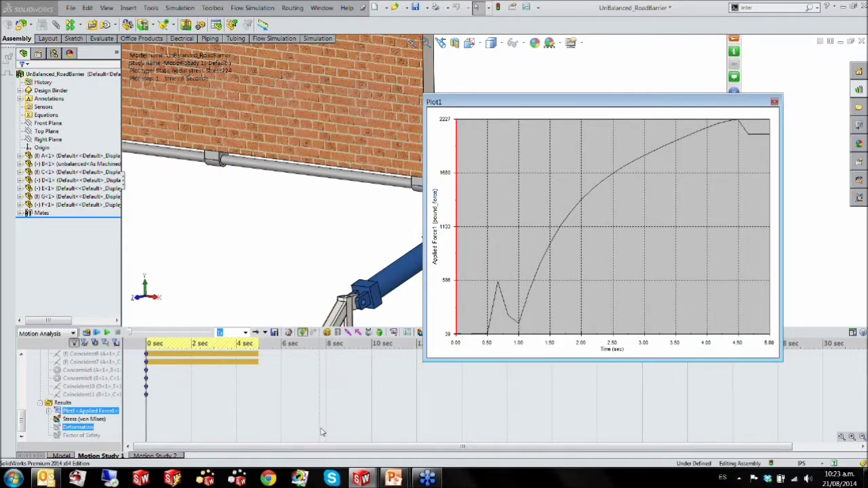
click(776, 103)
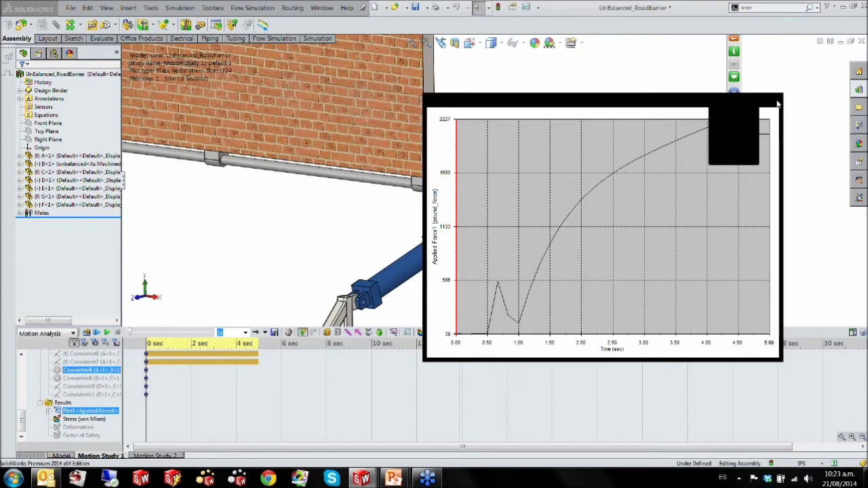
Step: Play Motion Study 1 from the start to examine the von Mises stress on the lever as the barrier lowers
scroll(482, 204, down, 2)
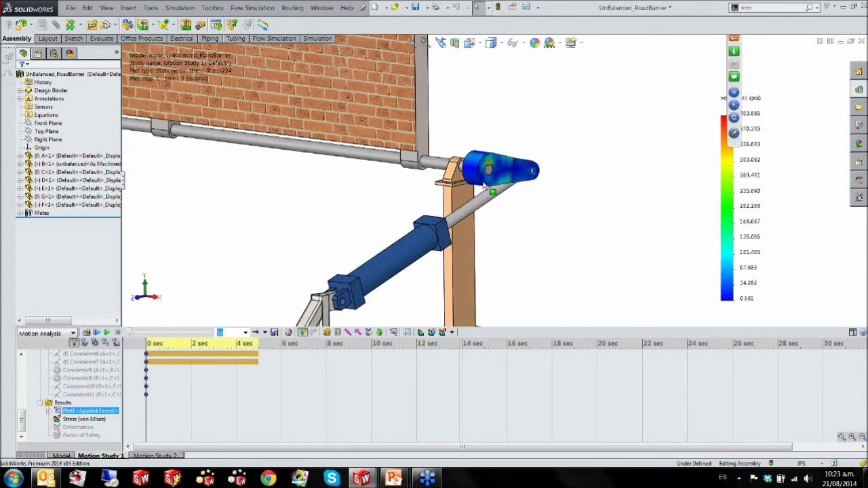
scroll(495, 174, down, 3)
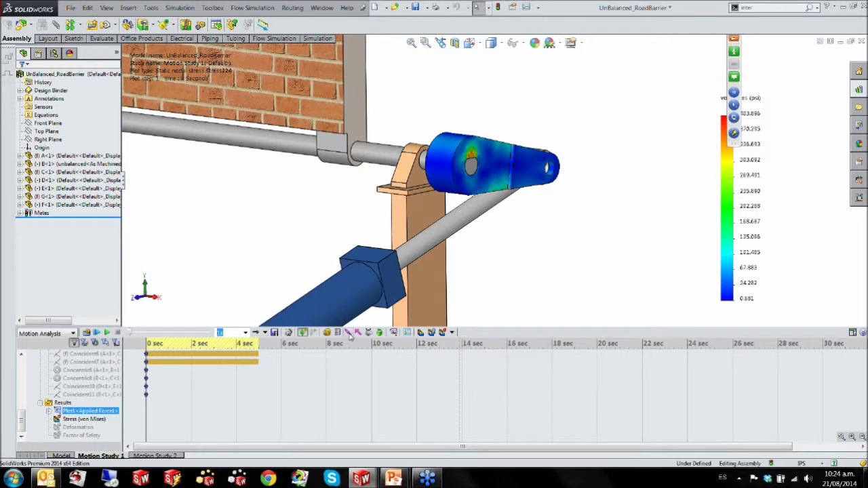
click(155, 353)
drag(147, 348, 157, 349)
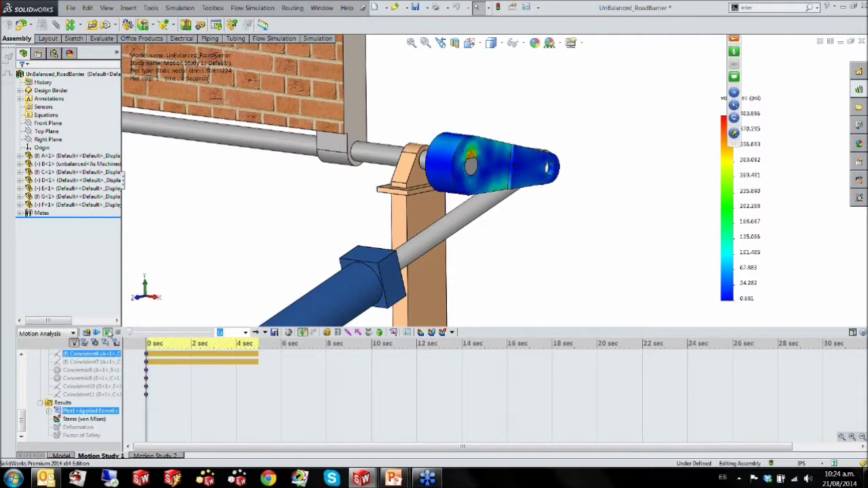
click(108, 332)
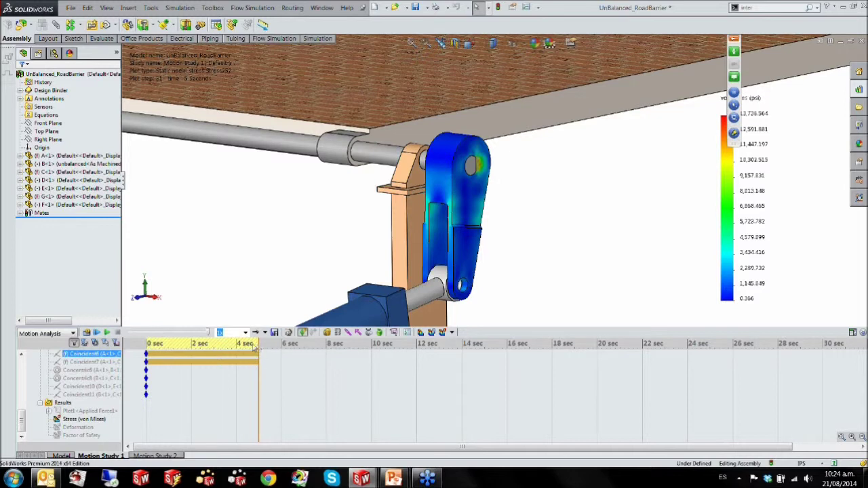
Step: Show the saved Applied Force plot in Motion Study 1 and reposition it to compare motor force with the lever's von Mises stress over time
click(261, 380)
key(Up)
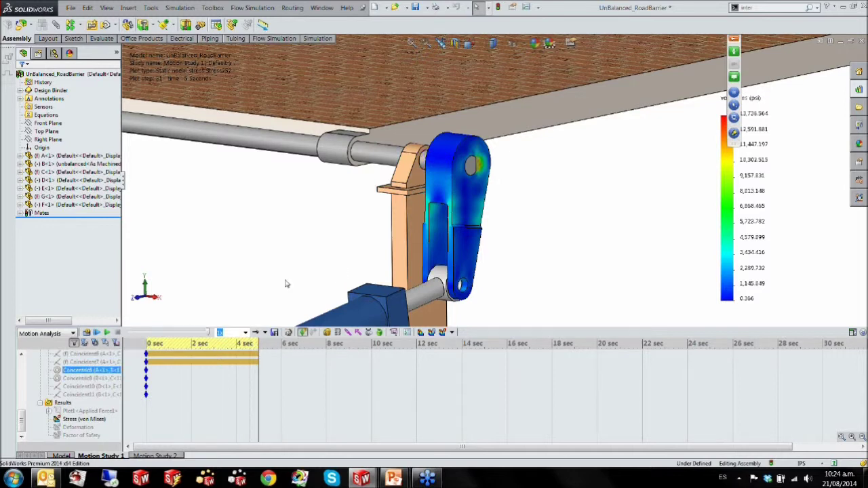
click(94, 411)
right_click(98, 411)
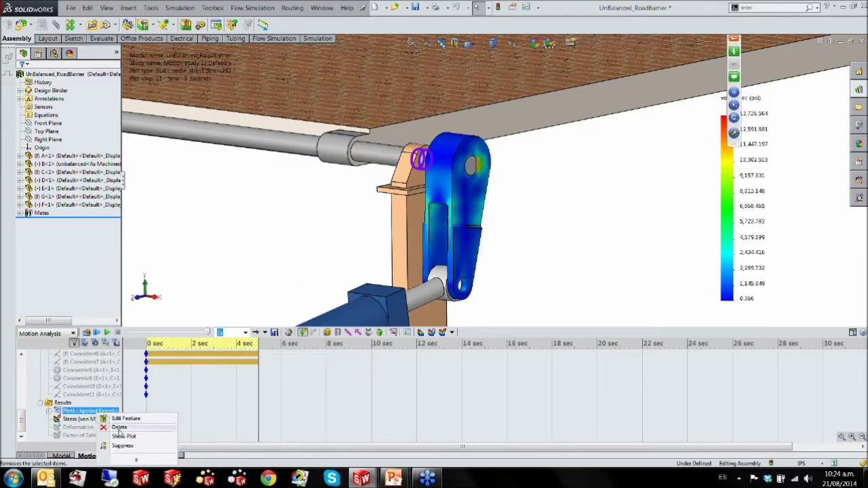
click(122, 436)
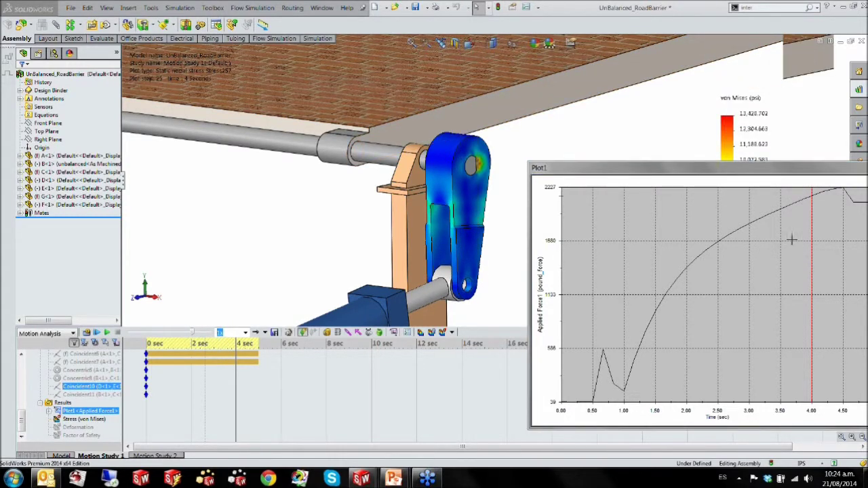
drag(713, 169, 666, 207)
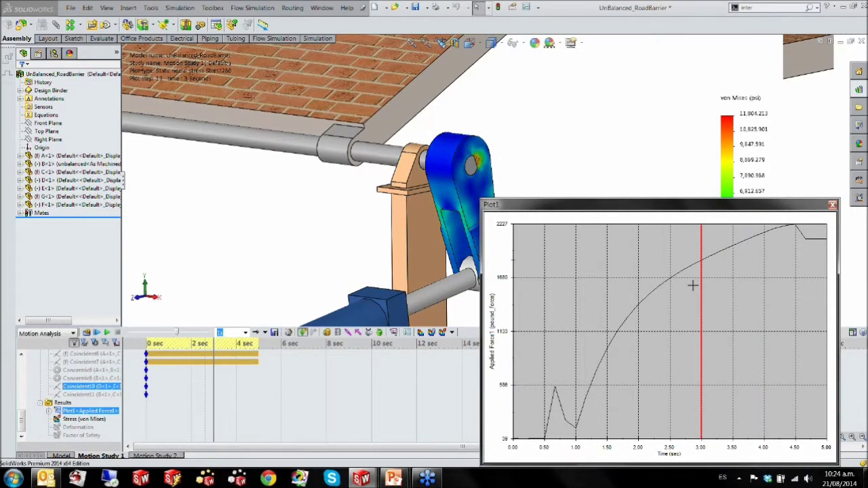
Step: Switch to the PowerPoint slide show and advance from the Simulation export slide to the Beneficios slide
mouse_move(393, 478)
click(428, 426)
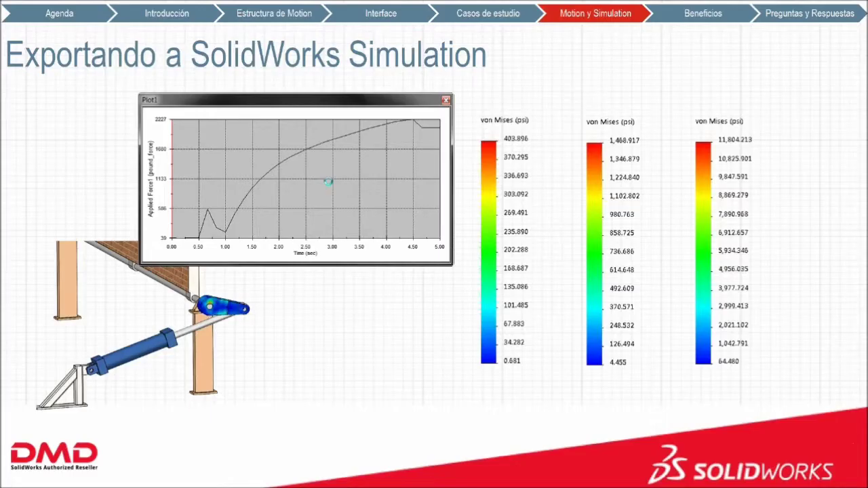
key(Right)
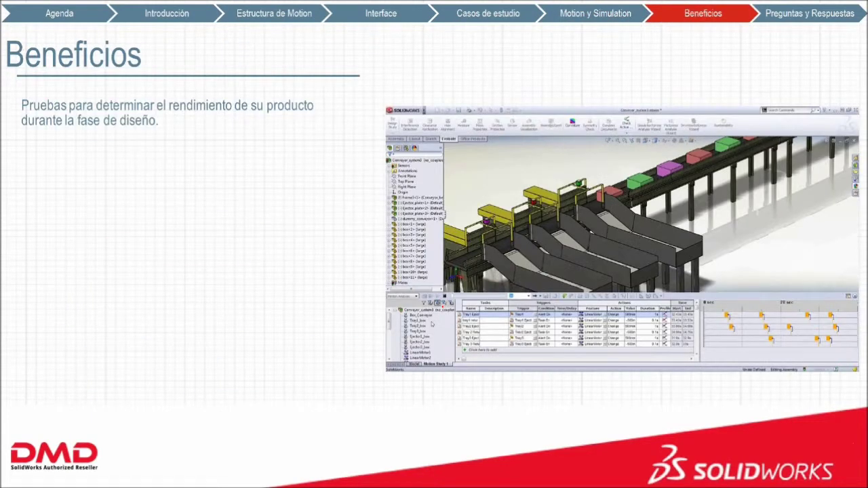
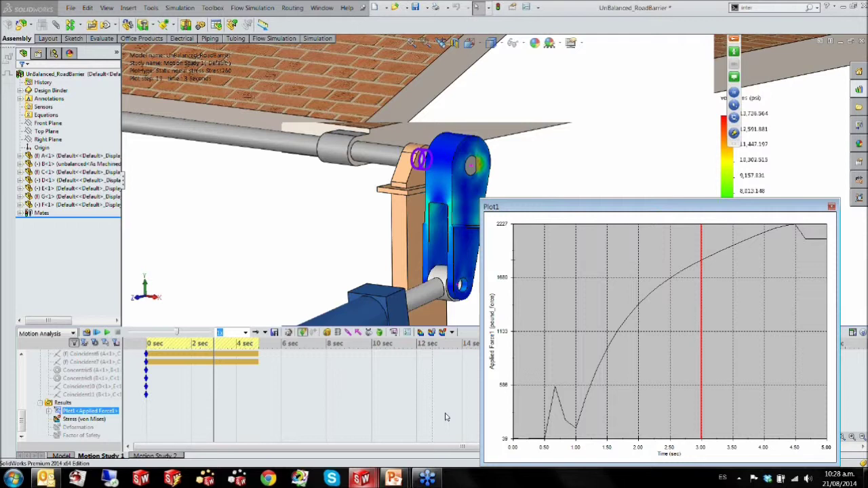
Step: Examine the frames-per-second settings for Animation, Basic Motion and Motion Analysis in the motion study properties, and cancel without changes
drag(450, 217, 432, 240)
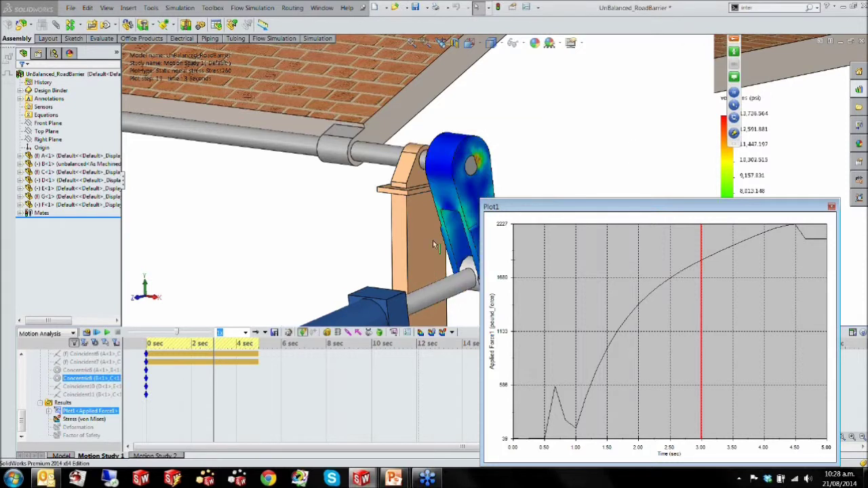
click(311, 354)
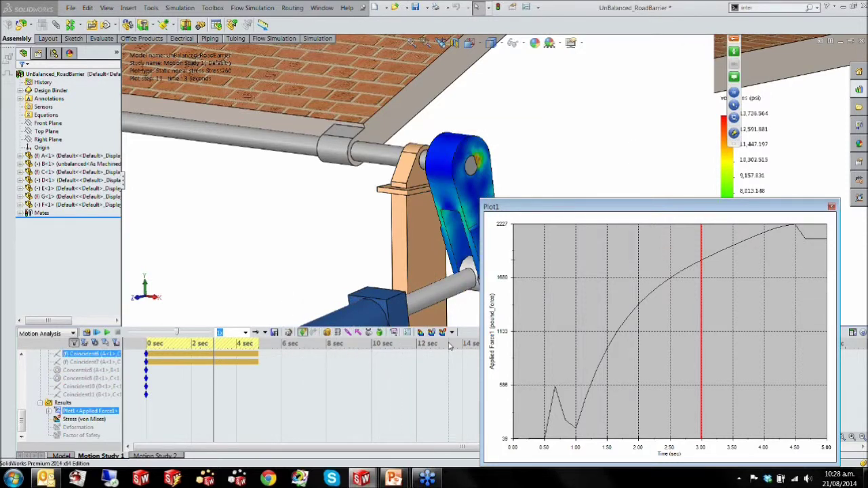
click(408, 334)
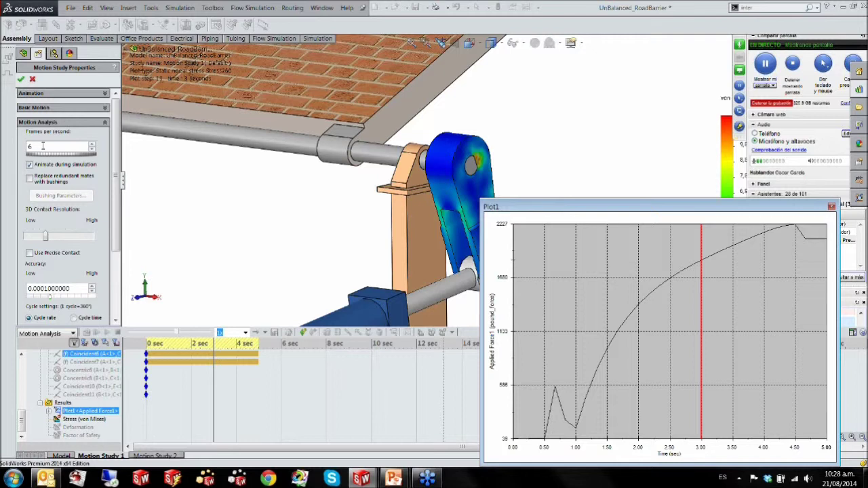
click(39, 94)
click(36, 139)
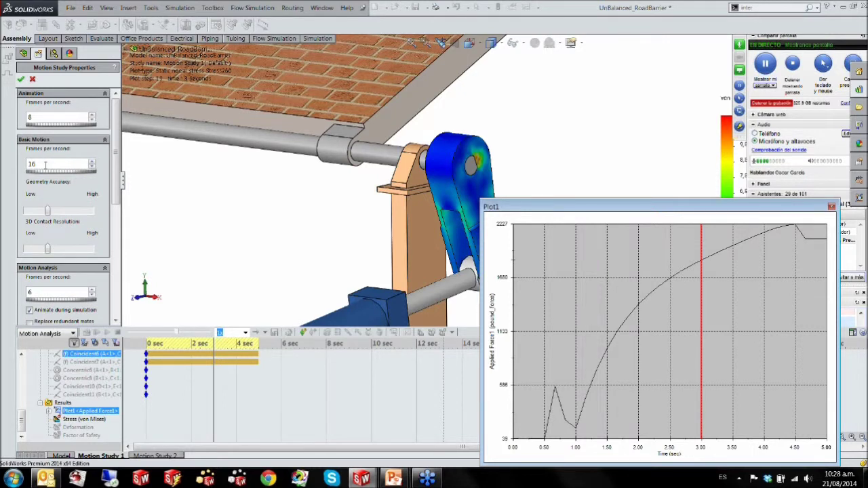
click(32, 80)
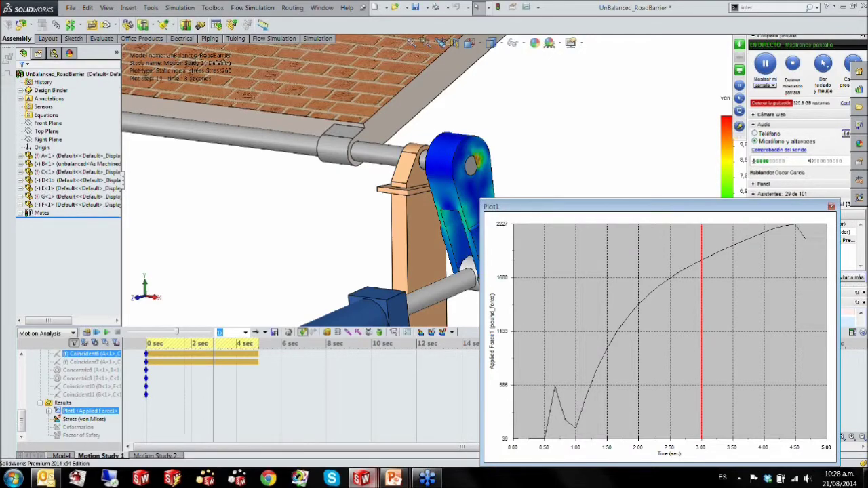
Step: Switch to the PowerPoint slide show at the Preguntas y Respuestas slide
mouse_move(393, 479)
click(434, 417)
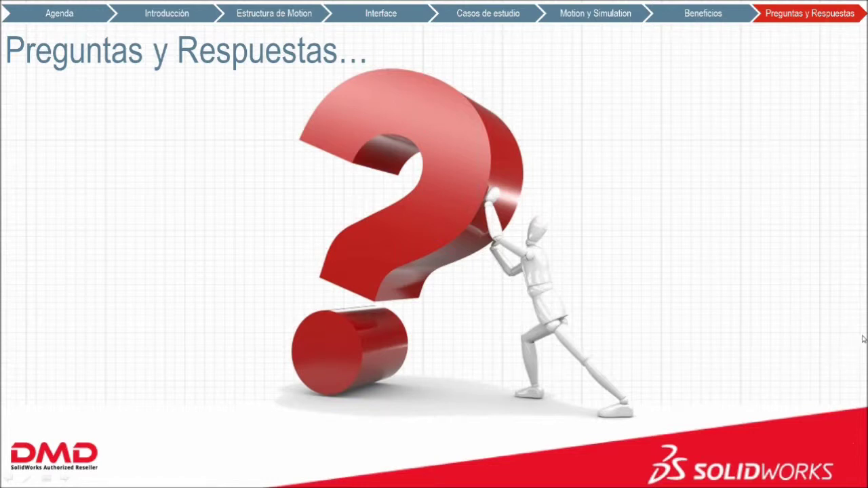
click(774, 352)
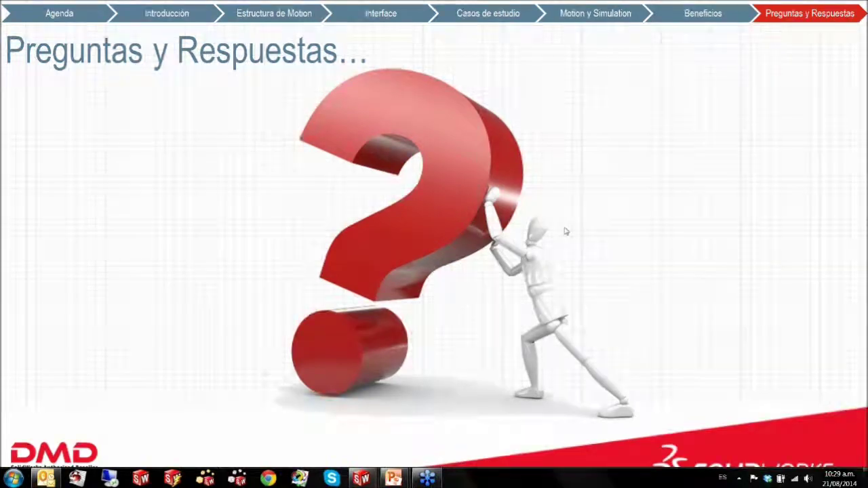
Step: Switch back to the UnBalanced_RoadBarrier assembly in SolidWorks and display Motion Study 2 to examine its timeline and motion elements
key(alt+Tab)
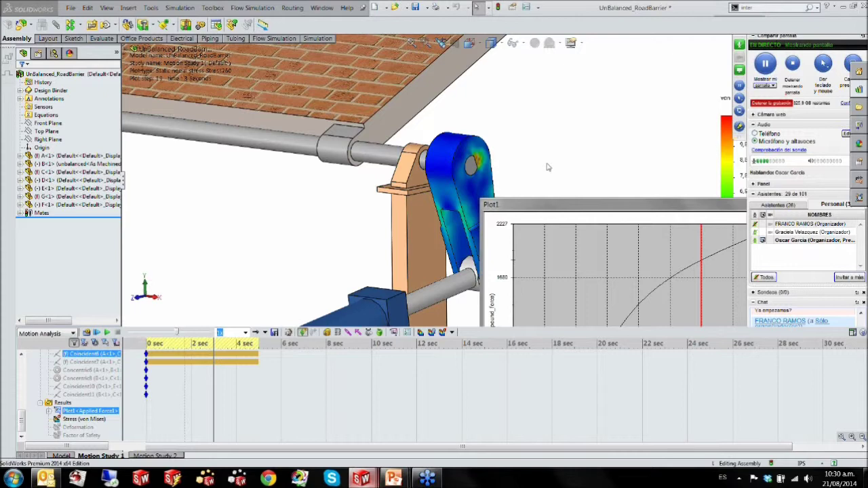
key(ctrl+Tab)
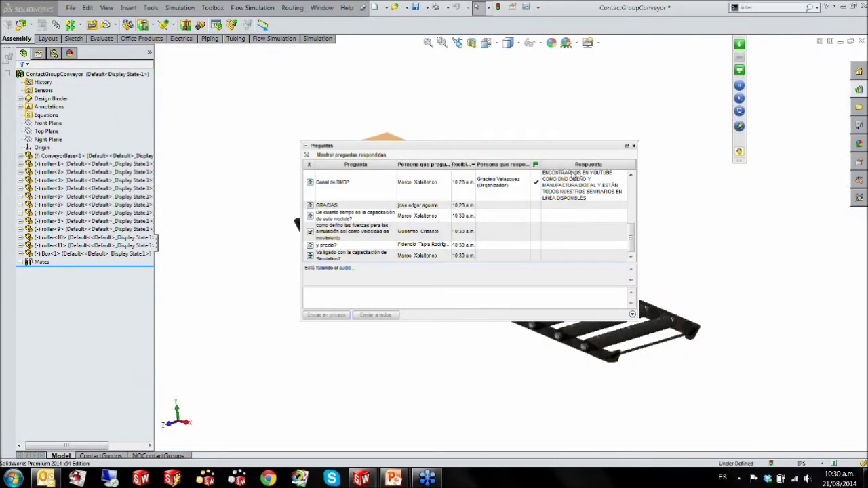
mouse_move(362, 478)
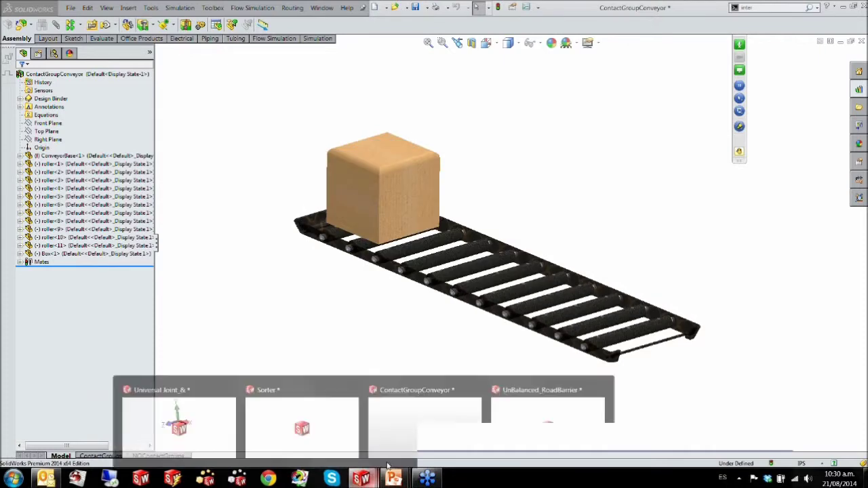
click(508, 405)
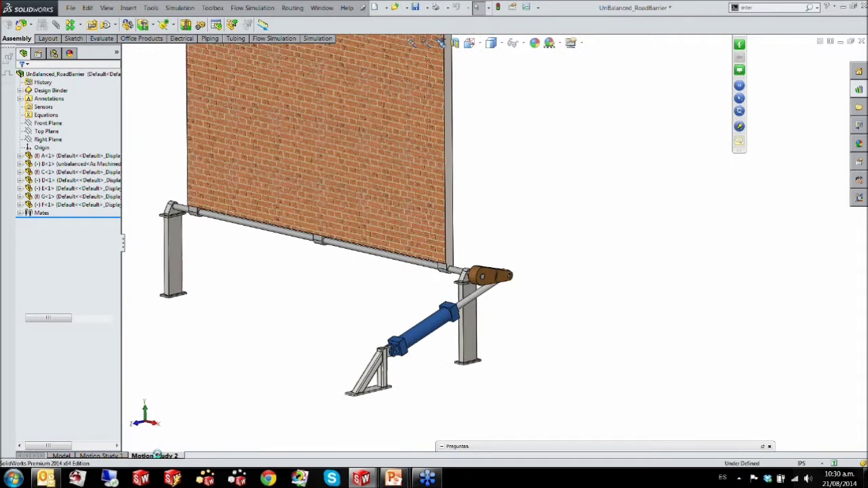
click(154, 456)
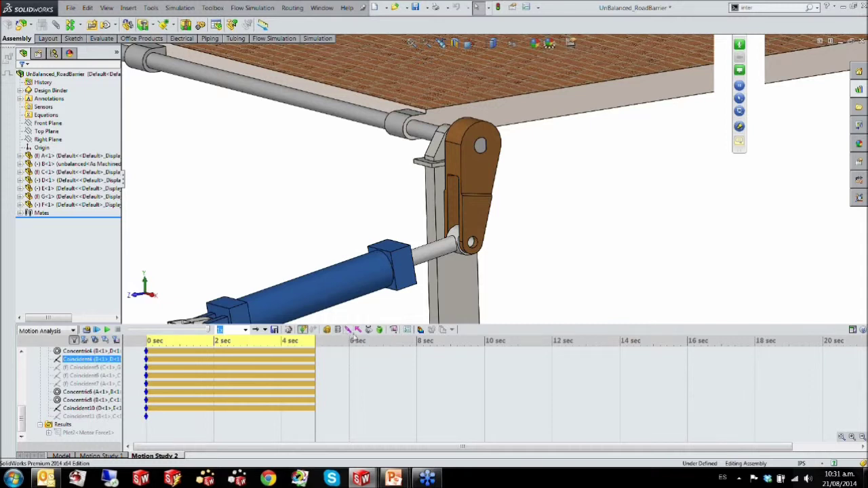
click(528, 410)
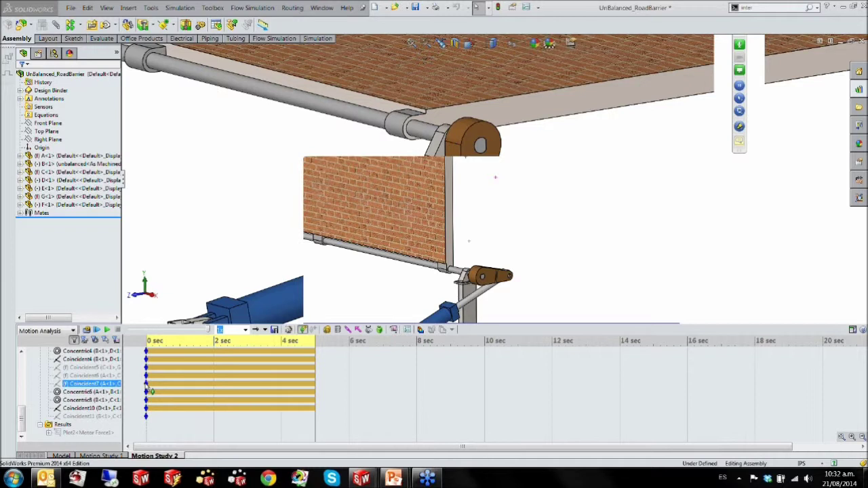
Step: Return to the running PowerPoint presentation to show the questions and answers slide again
mouse_move(379, 478)
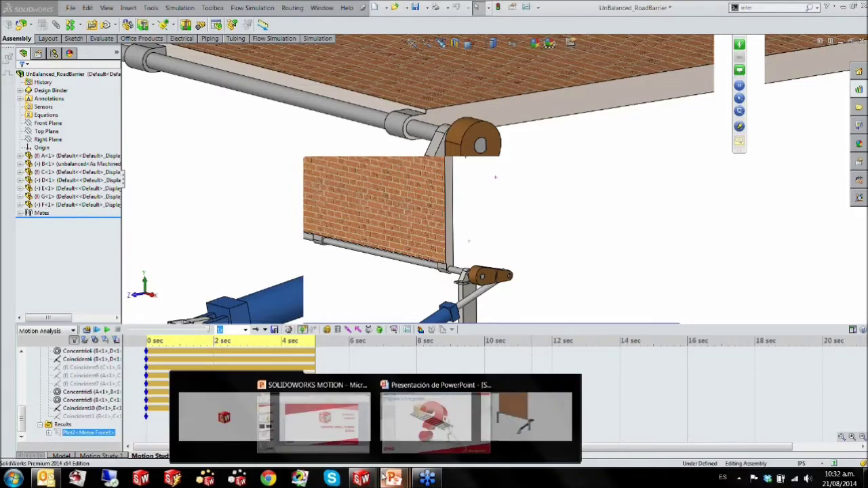
click(400, 391)
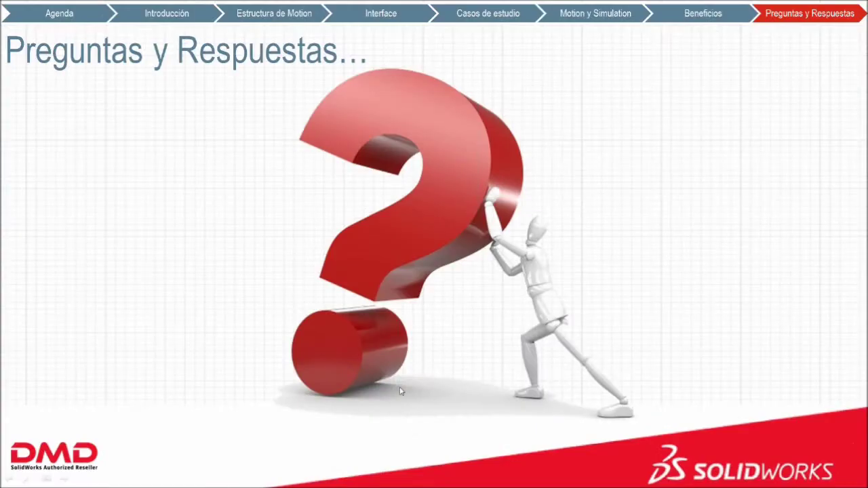